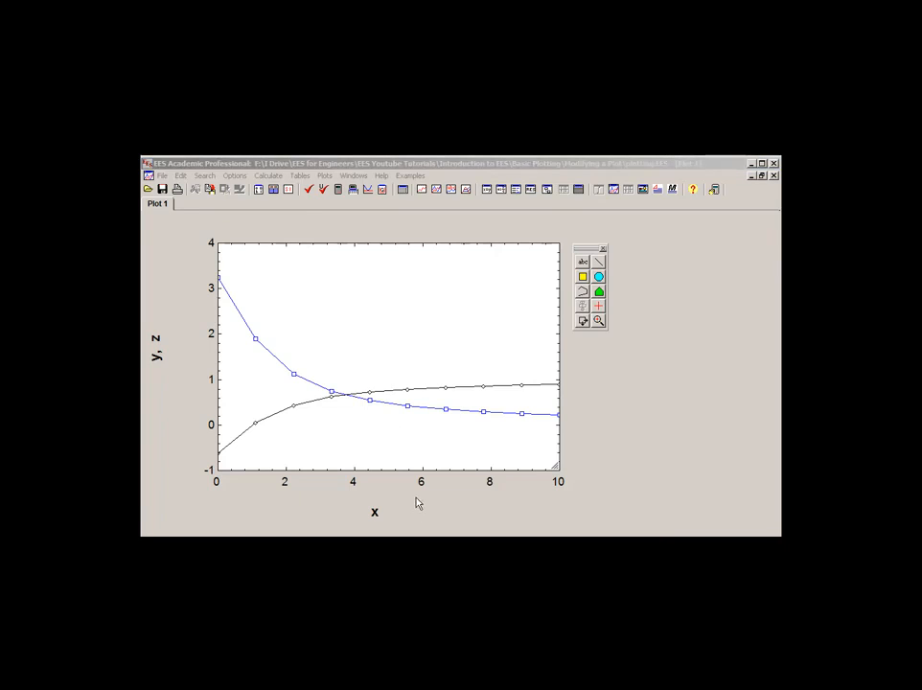
# Step: Copy the z vs x curve's data from Plot 1 into a lookup table named dd
pyautogui.doubleClick(393, 343)
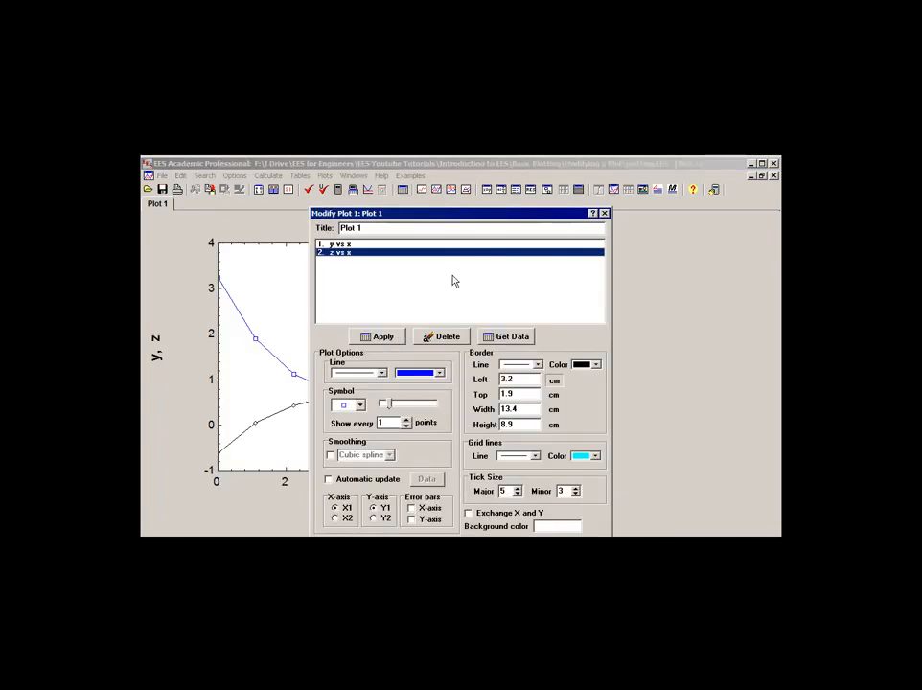
pyautogui.moveTo(441, 211); pyautogui.dragTo(437, 169)
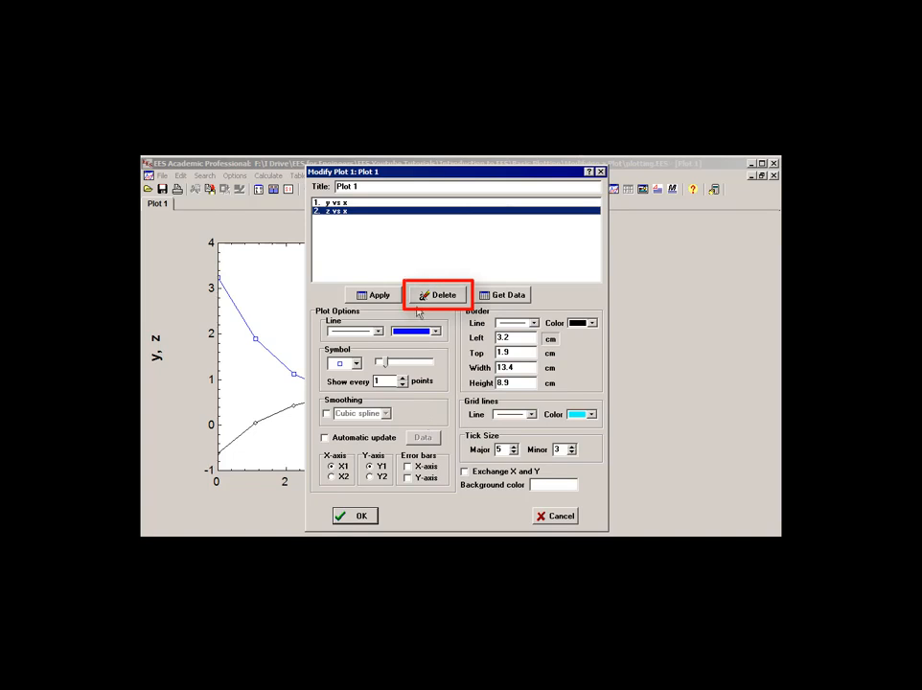
pyautogui.click(337, 205)
pyautogui.click(340, 211)
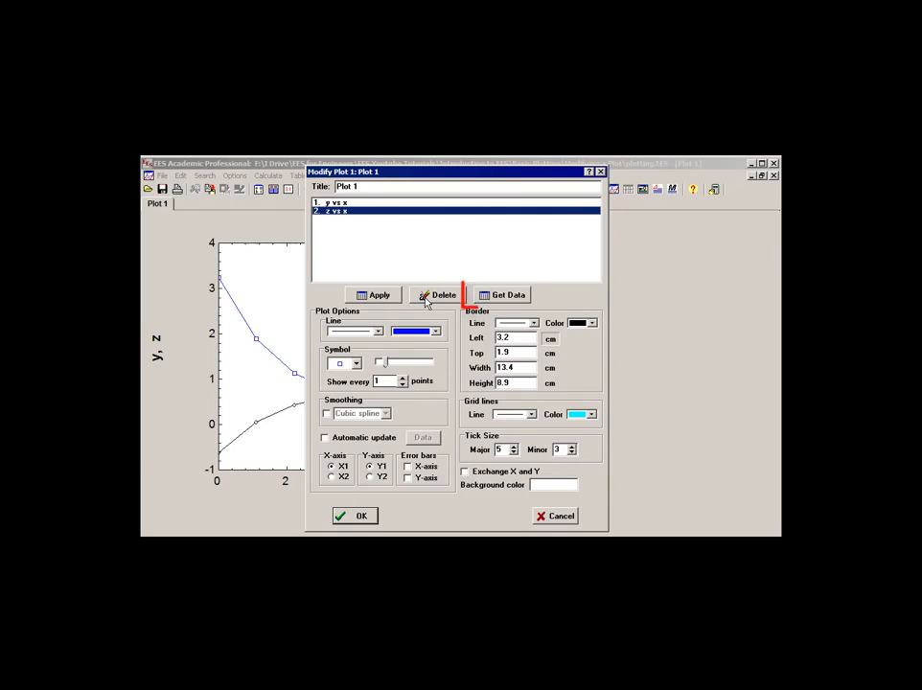
pyautogui.click(524, 298)
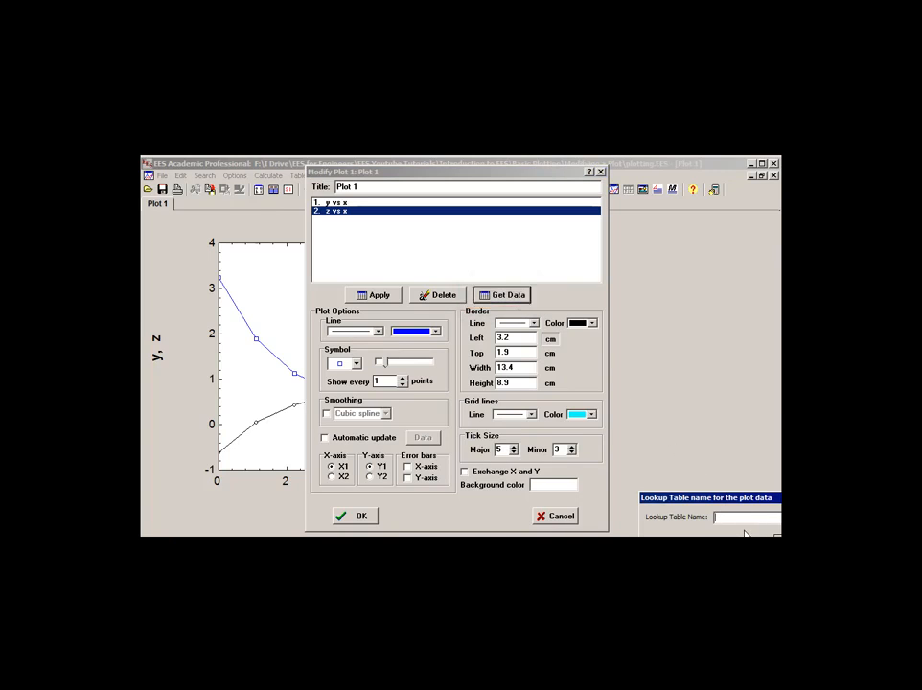
pyautogui.press('Return')
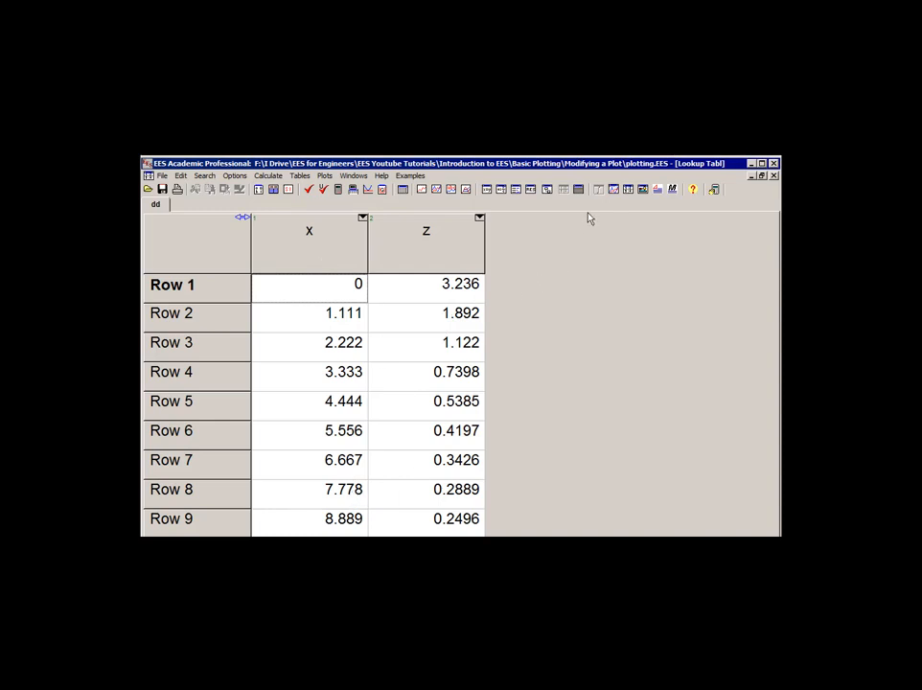
# Step: Return to Plot 1 and format the y vs x curve with filled square symbols and a thicker solid red line
pyautogui.click(614, 191)
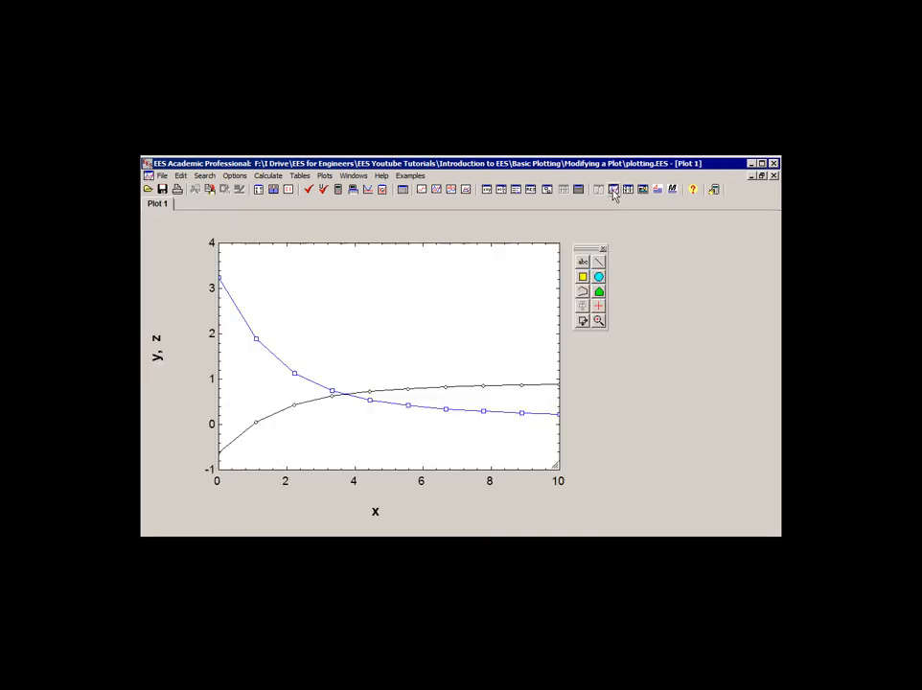
pyautogui.doubleClick(407, 311)
pyautogui.moveTo(409, 215); pyautogui.dragTo(390, 186)
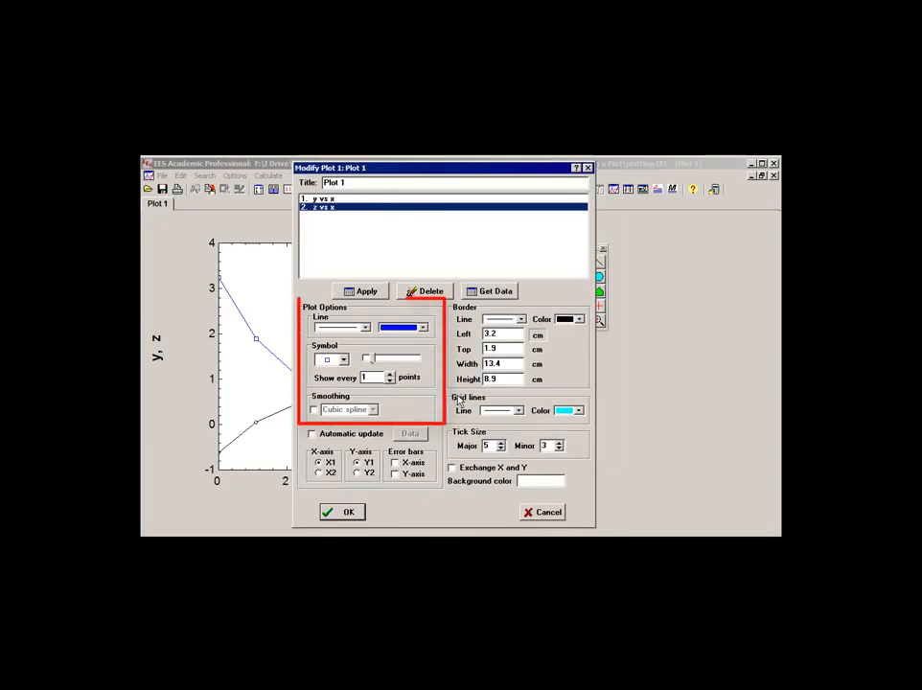
pyautogui.click(322, 198)
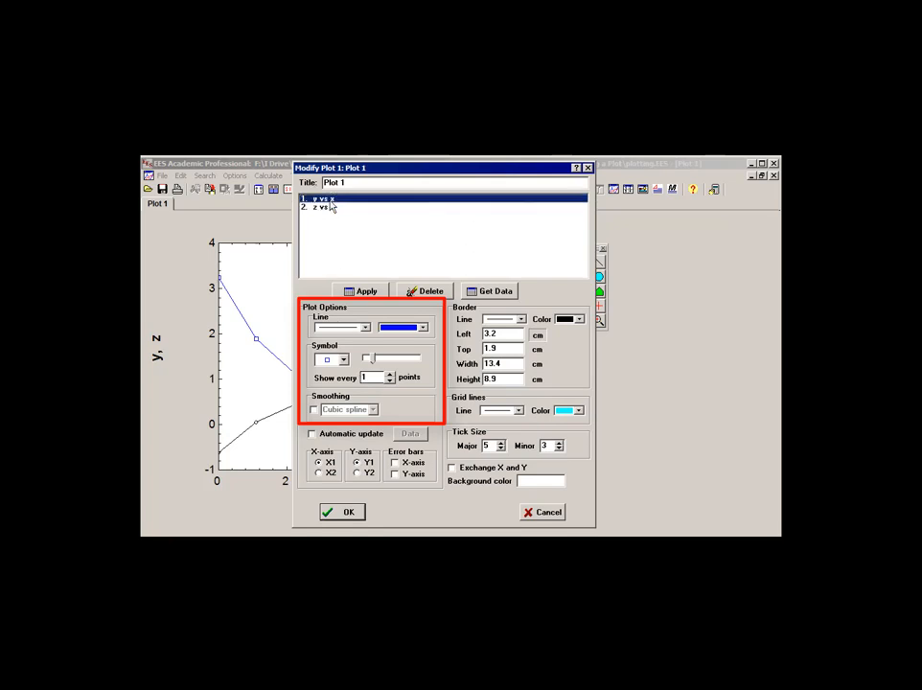
pyautogui.click(335, 360)
pyautogui.click(331, 462)
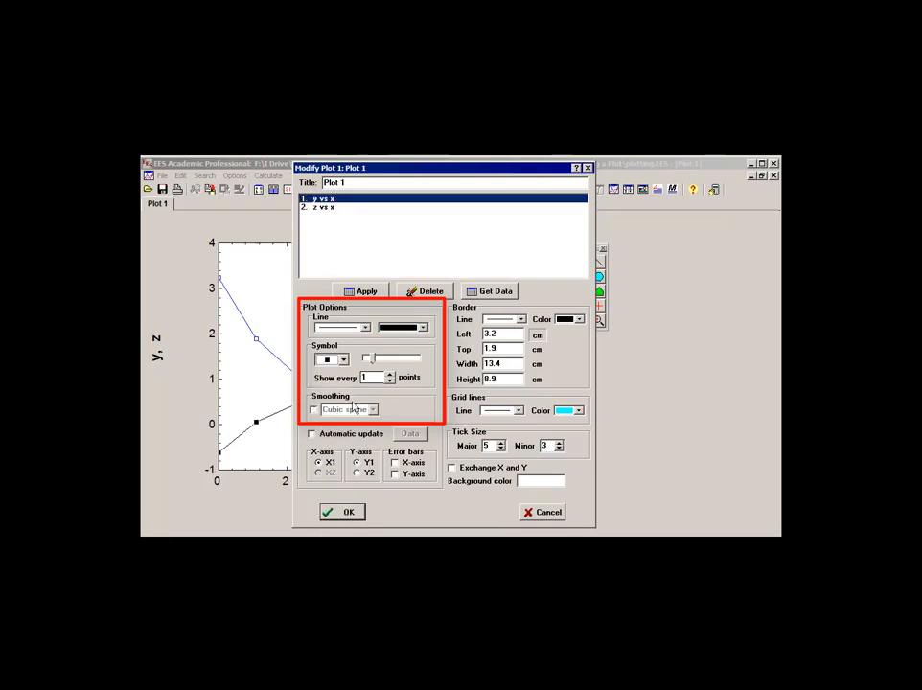
pyautogui.click(393, 328)
pyautogui.click(400, 356)
pyautogui.click(364, 328)
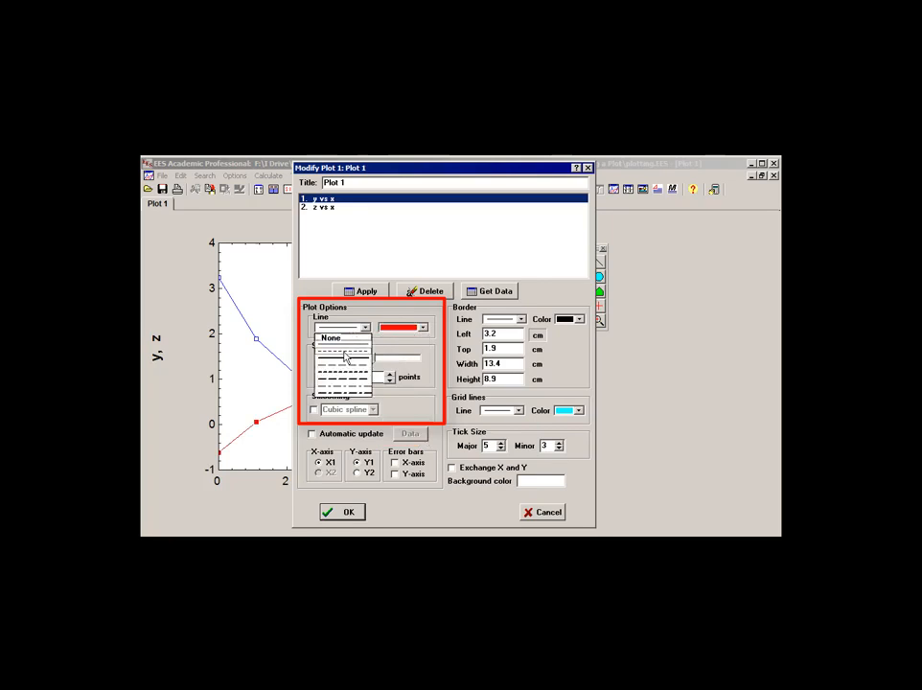
pyautogui.click(345, 358)
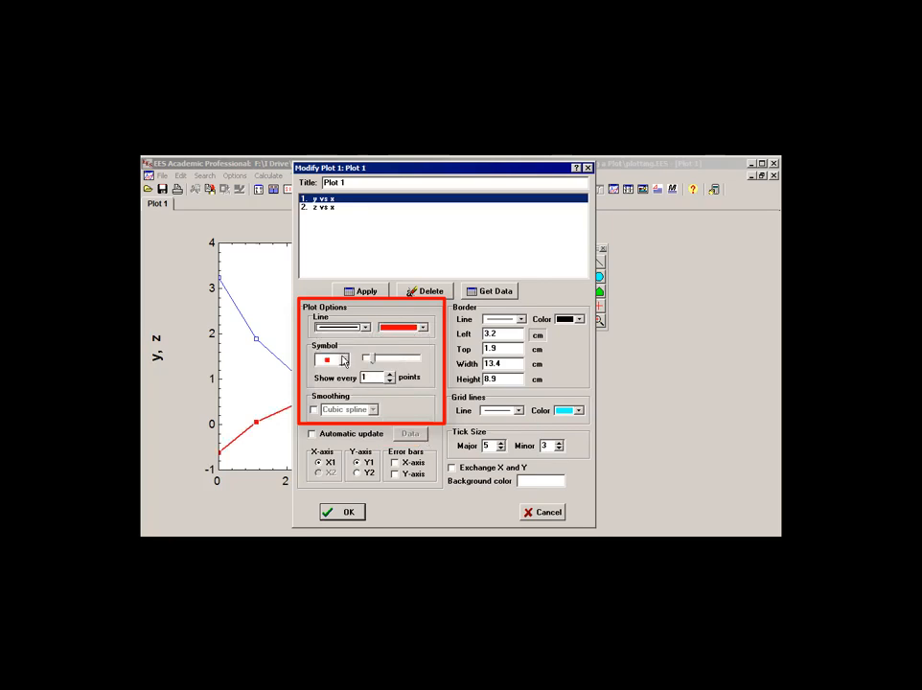
# Step: Smooth the y vs x curve with a cubic spline and accept the plot changes
pyautogui.click(314, 410)
pyautogui.click(373, 409)
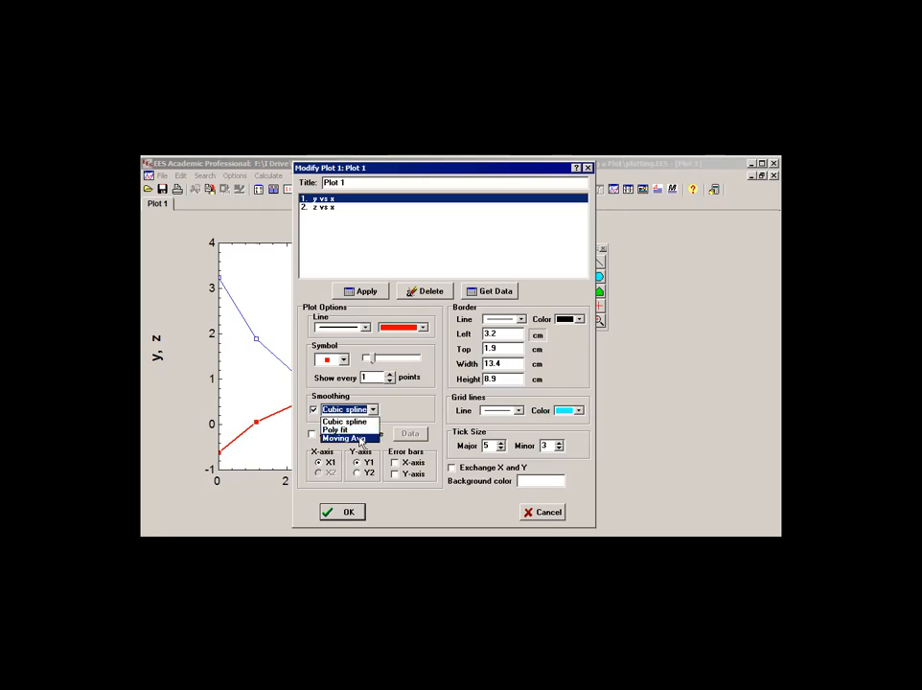
pyautogui.click(345, 421)
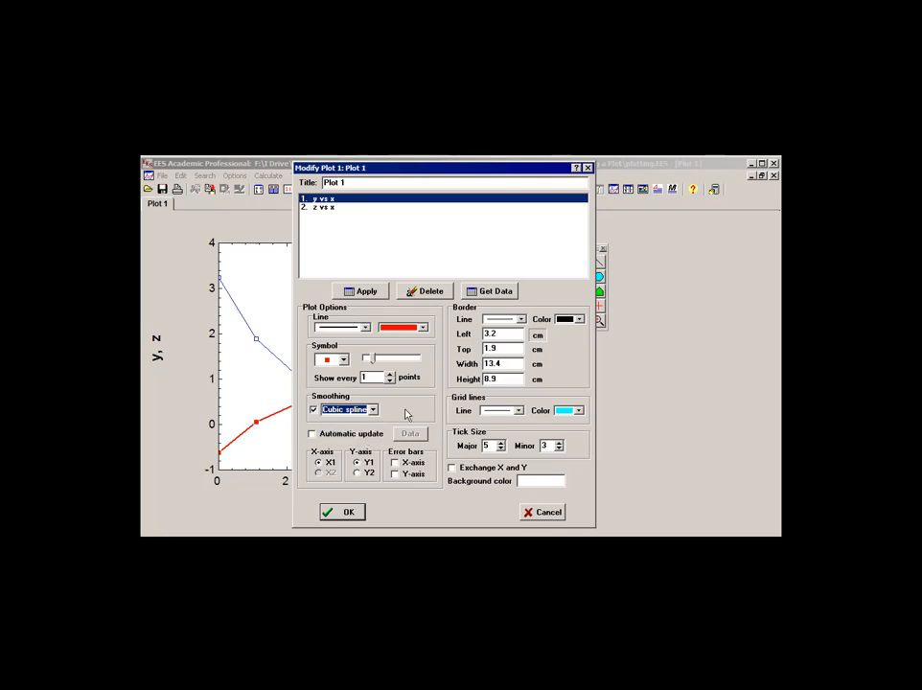
pyautogui.click(343, 512)
# Step: Plot the z vs x curve against the secondary Y2 axis and move the drawing toolbar clear of that axis
pyautogui.doubleClick(367, 342)
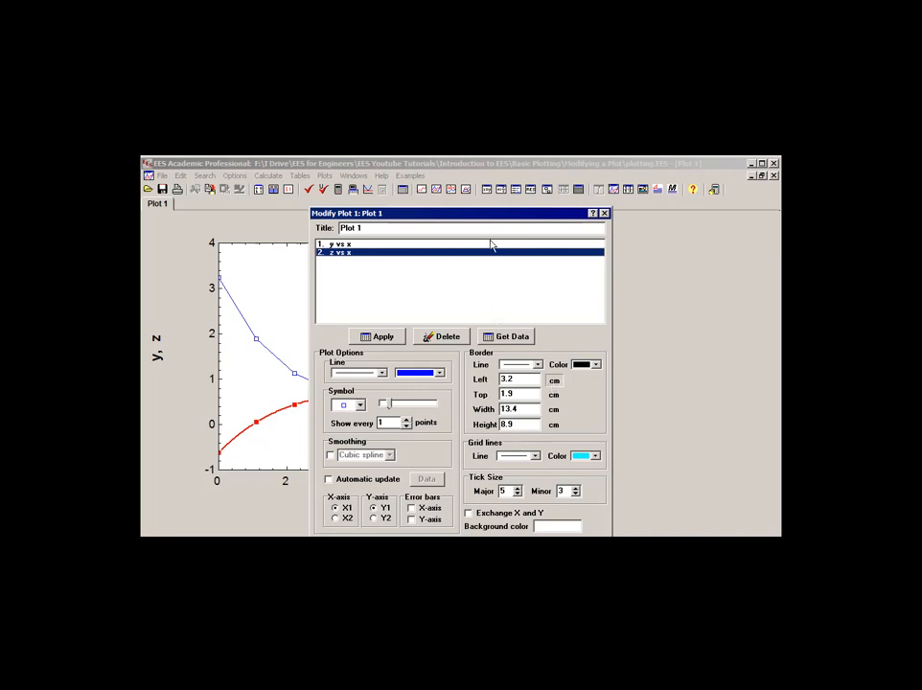
pyautogui.moveTo(484, 213); pyautogui.dragTo(479, 163)
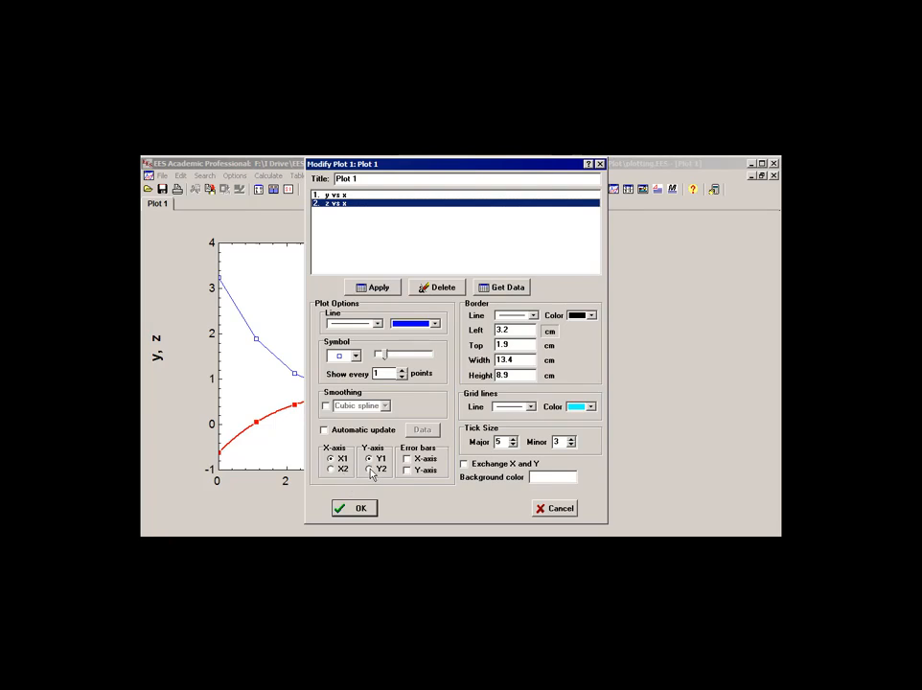
pyautogui.click(371, 471)
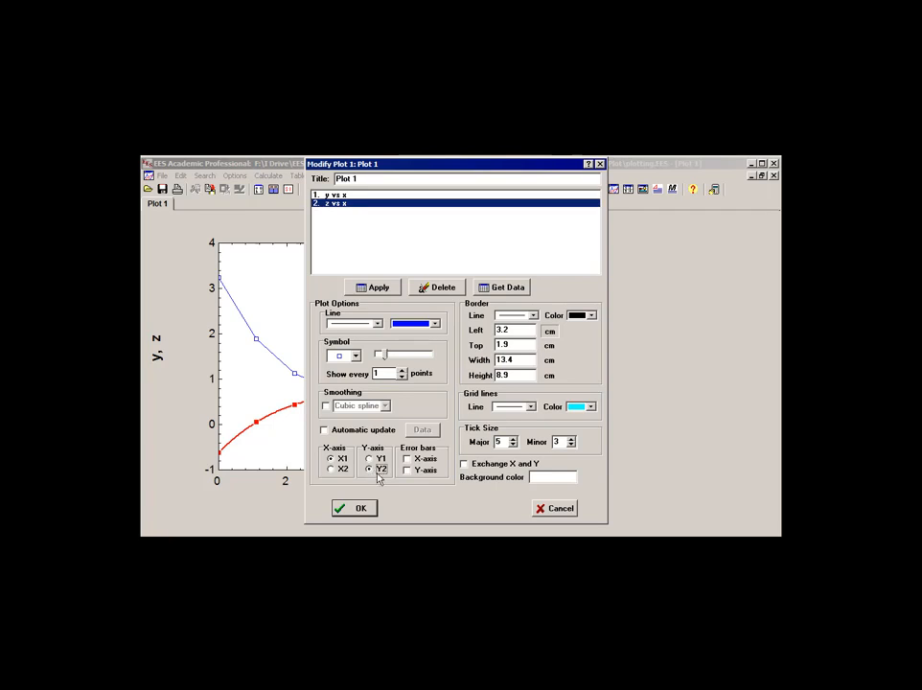
pyautogui.click(363, 511)
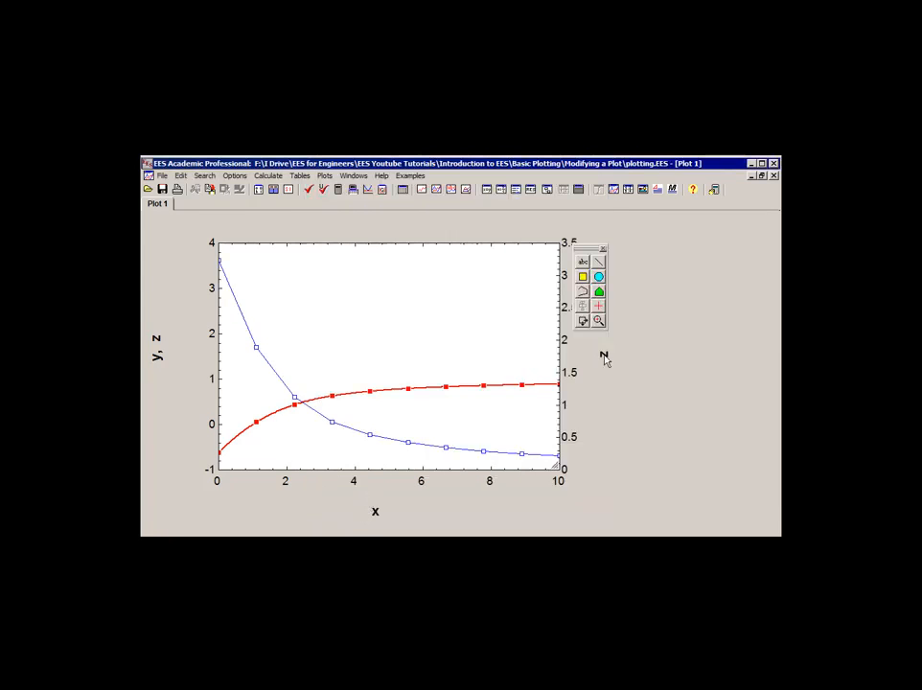
pyautogui.click(603, 356)
pyautogui.moveTo(589, 248); pyautogui.dragTo(638, 253)
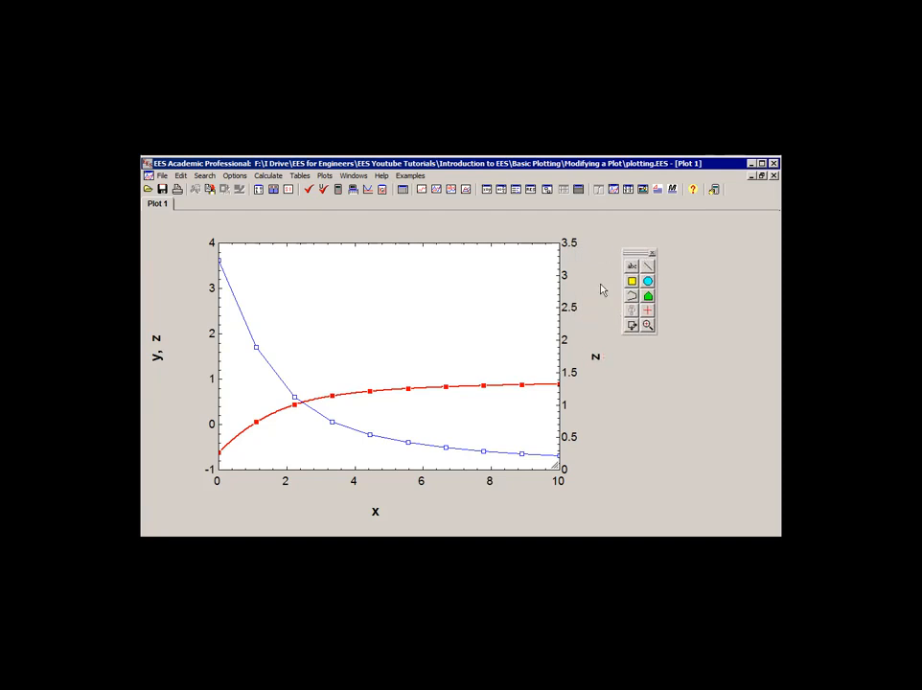
# Step: Return the z vs x curve to the primary Y1 axis
pyautogui.doubleClick(345, 342)
pyautogui.click(373, 507)
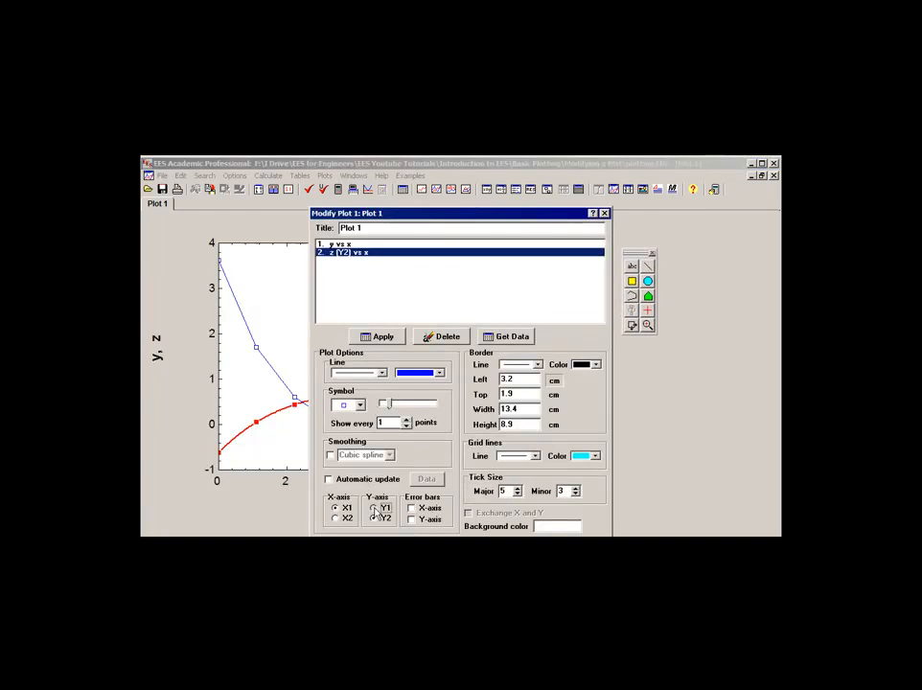
pyautogui.click(367, 549)
# Step: Plot the z vs x curve against the secondary X2 axis and return it to the primary X1 axis
pyautogui.doubleClick(358, 463)
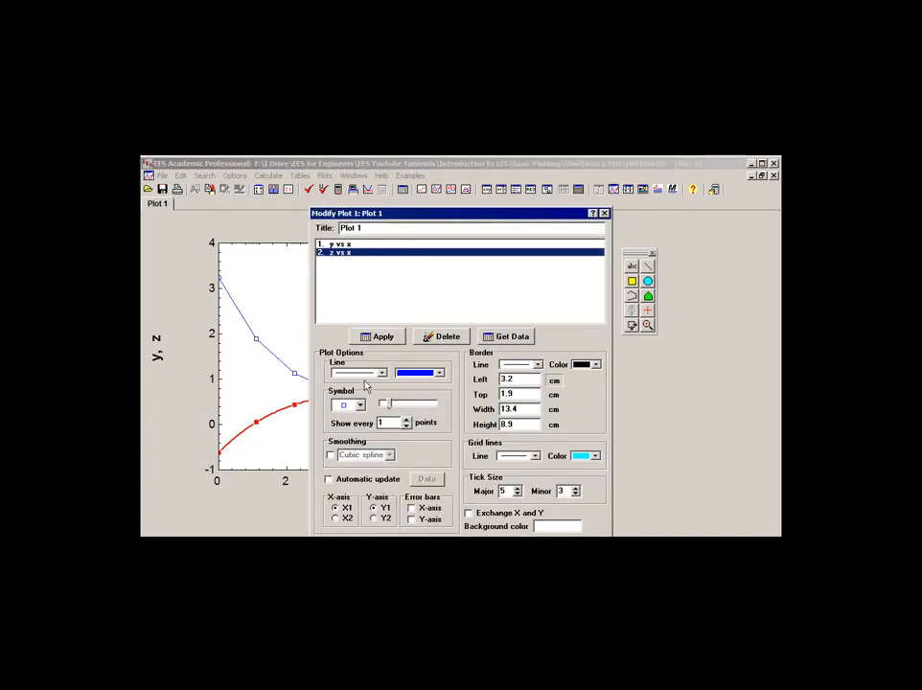
pyautogui.click(336, 519)
pyautogui.click(357, 544)
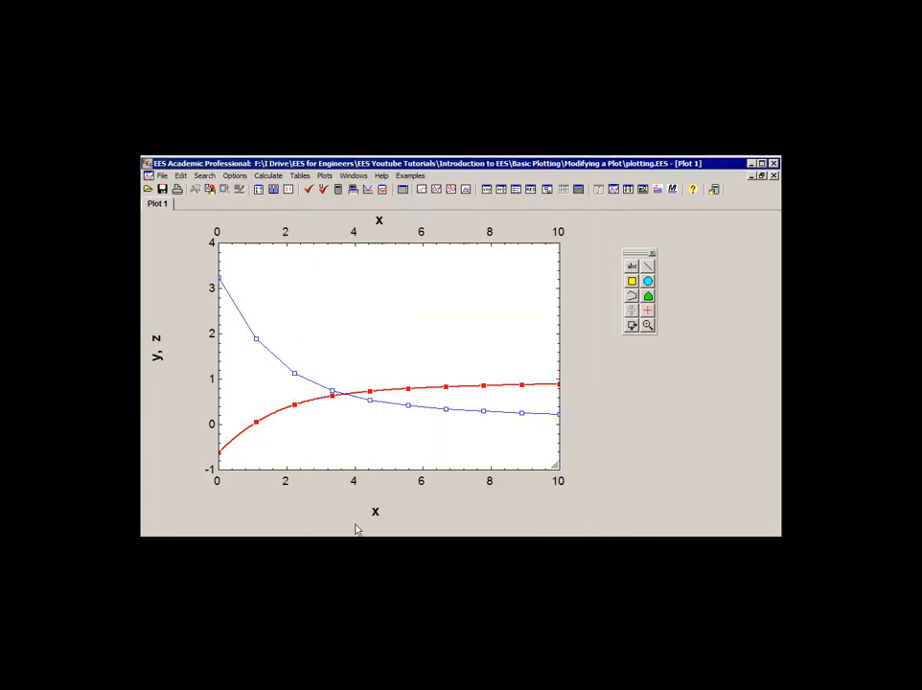
pyautogui.doubleClick(375, 270)
# Step: Exchange the X and Y axes of Plot 1
pyautogui.doubleClick(474, 469)
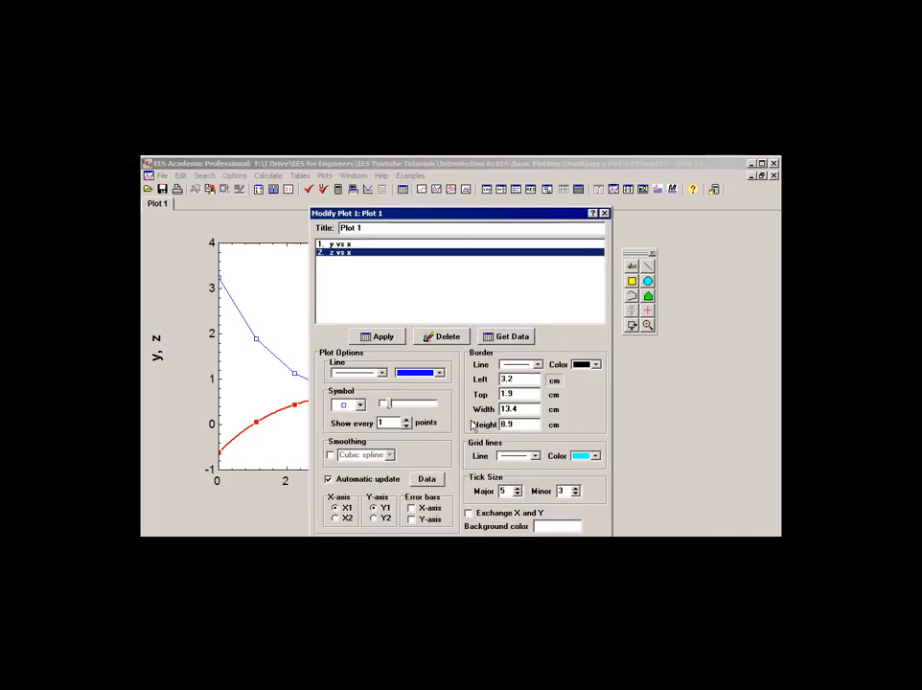
pyautogui.moveTo(448, 212); pyautogui.dragTo(439, 164)
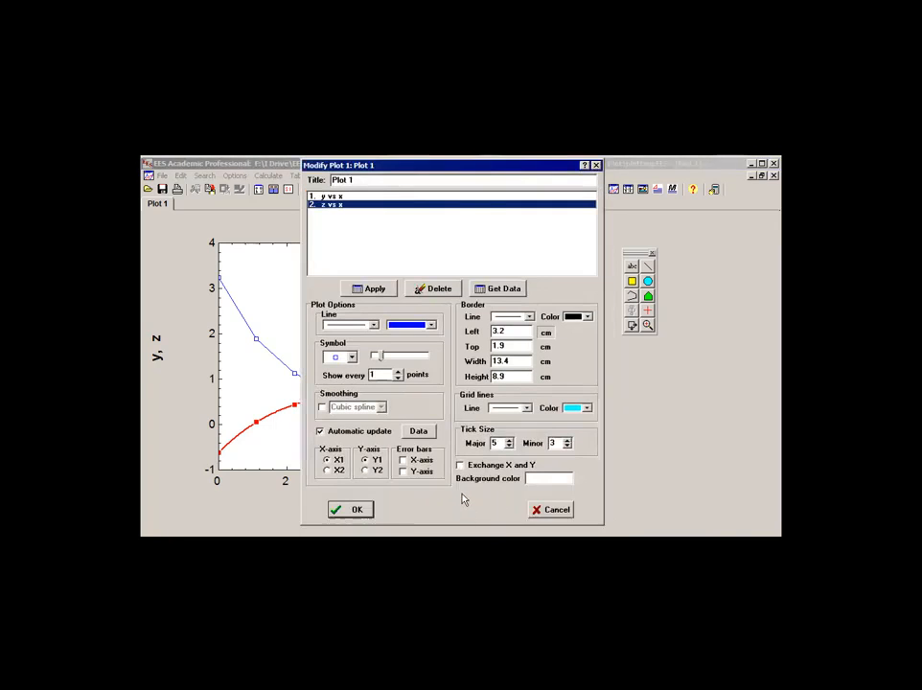
pyautogui.click(460, 466)
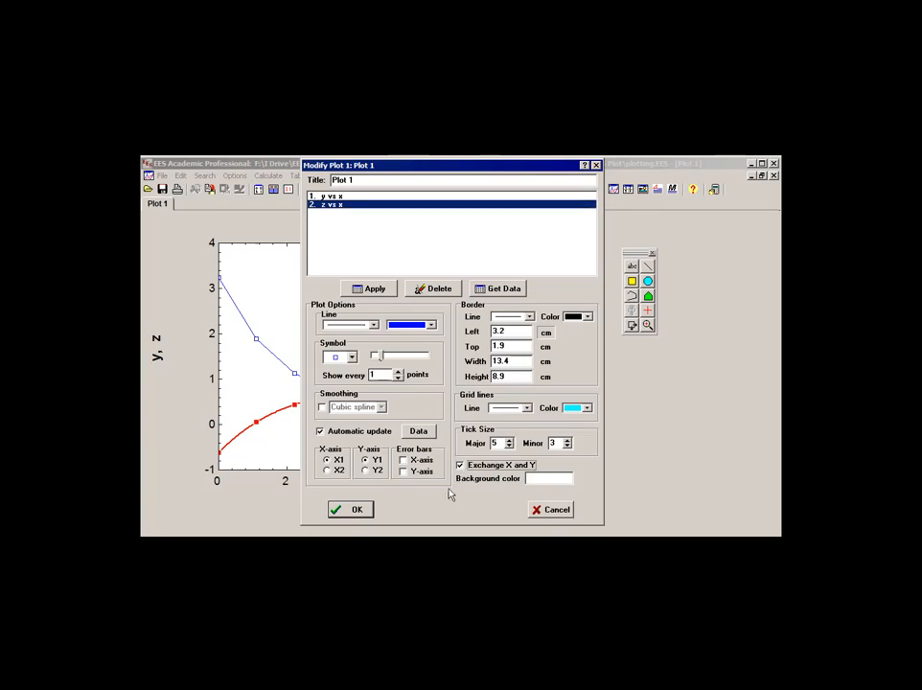
pyautogui.click(353, 509)
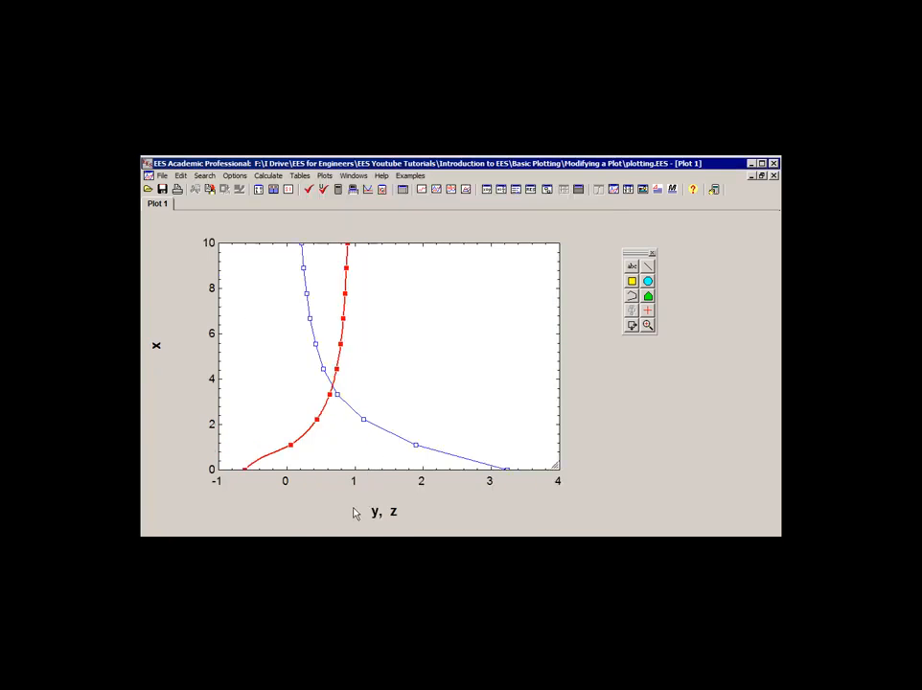
# Step: Swap the X and Y axes back to their original orientation and set the plot's background color to light cyan
pyautogui.doubleClick(405, 403)
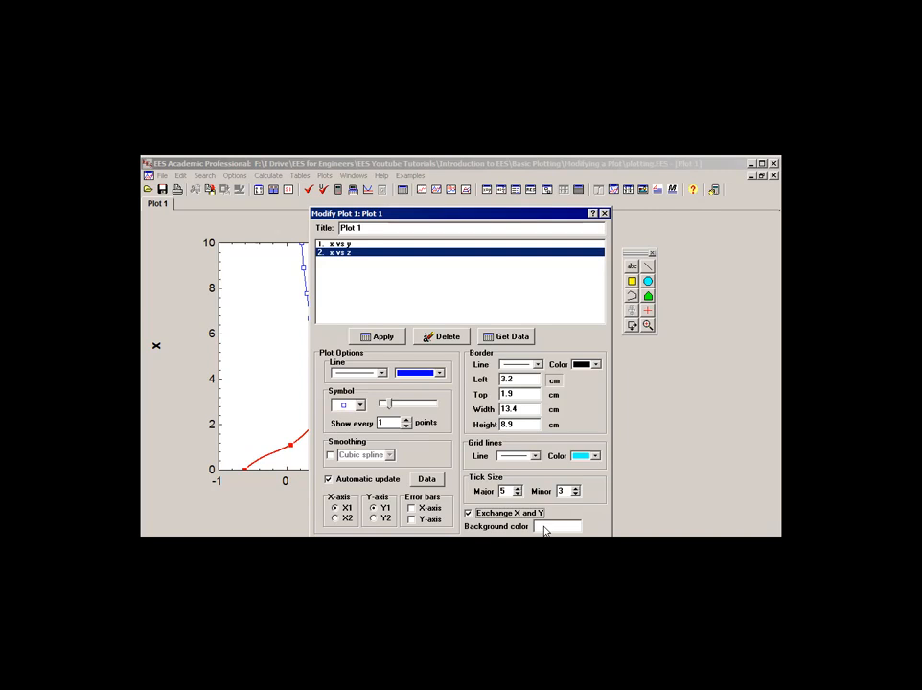
pyautogui.click(545, 530)
pyautogui.moveTo(555, 531)
pyautogui.mouseDown()
pyautogui.moveTo(500, 284)
pyautogui.moveTo(488, 276)
pyautogui.mouseUp()
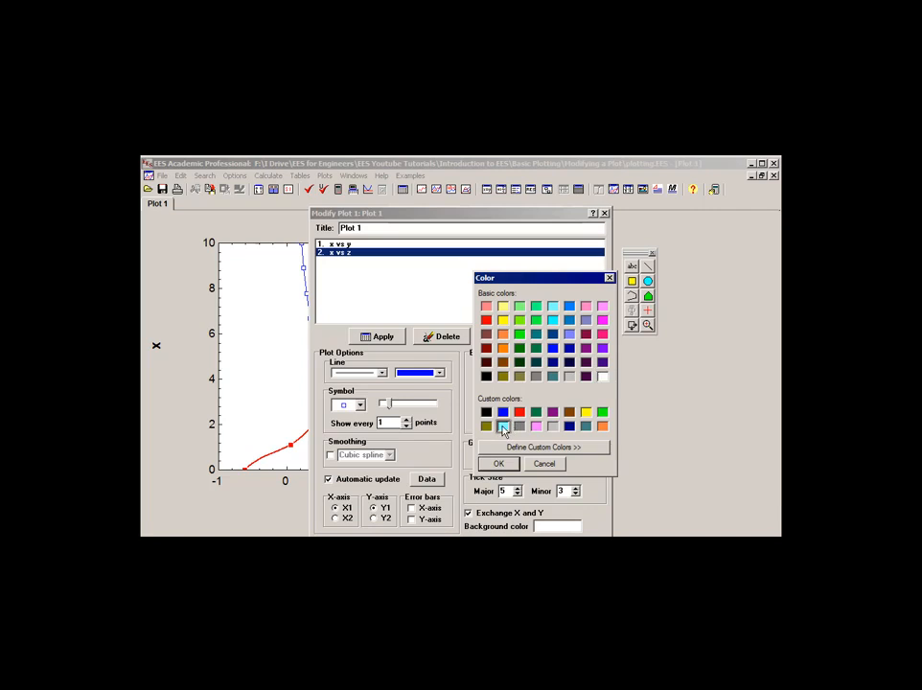
pyautogui.click(499, 464)
pyautogui.click(372, 543)
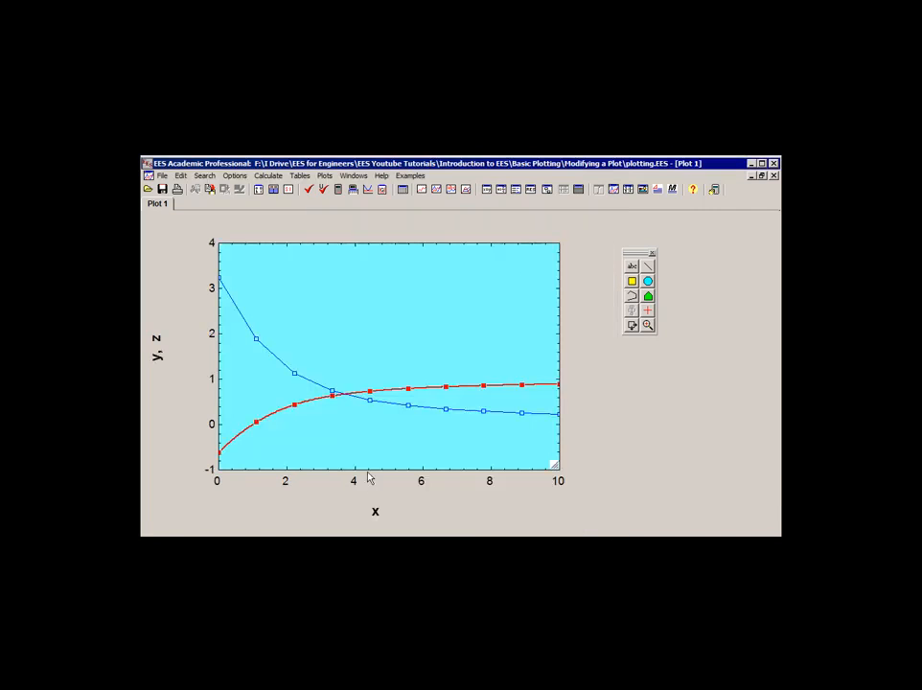
# Step: Switch automatic update off and back on for the z vs x curve
pyautogui.doubleClick(400, 349)
pyautogui.moveTo(484, 223); pyautogui.dragTo(481, 194)
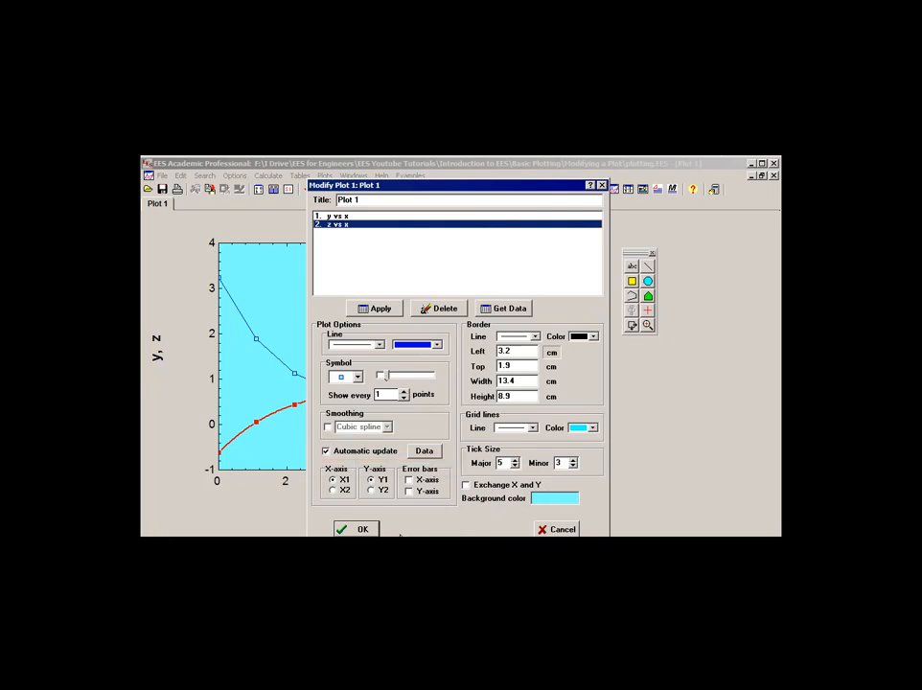
pyautogui.click(329, 456)
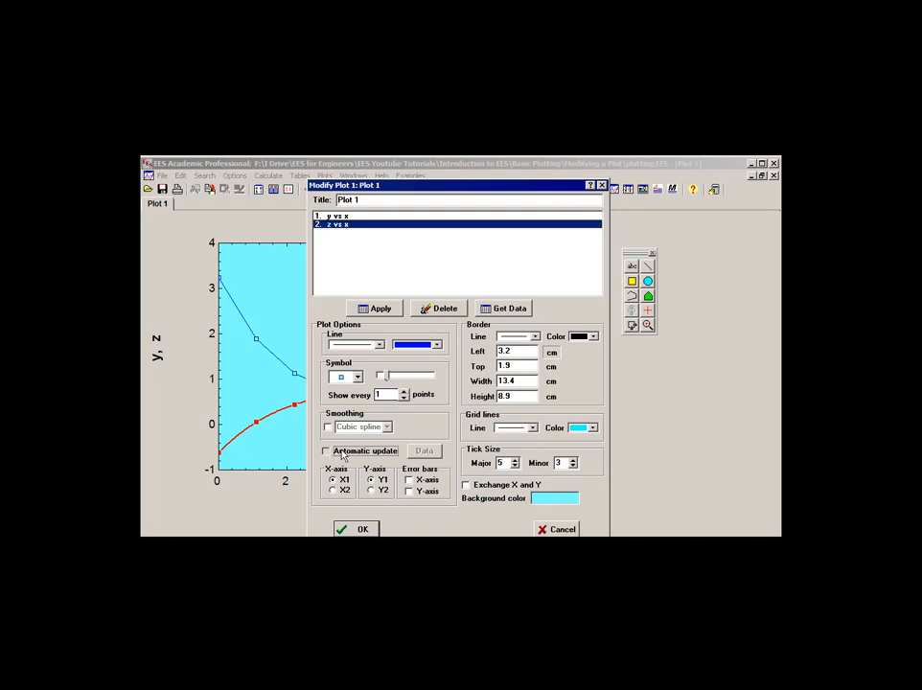
pyautogui.click(342, 454)
pyautogui.click(343, 454)
pyautogui.click(353, 453)
# Step: Limit the z vs x curve's automatic plot data to rows 1 through 5 of parametric Table 1
pyautogui.click(425, 452)
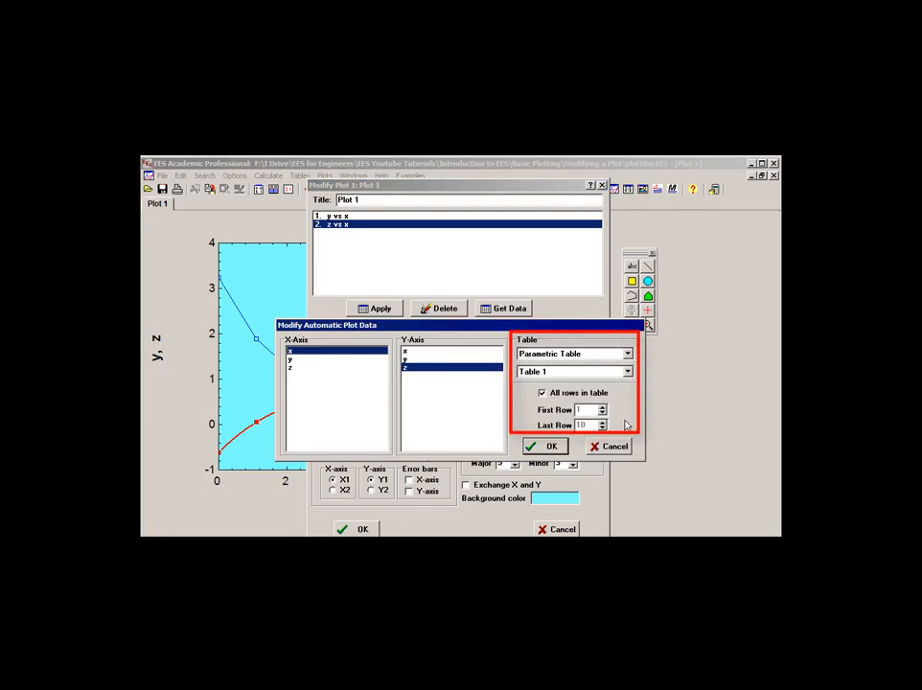
pyautogui.click(578, 394)
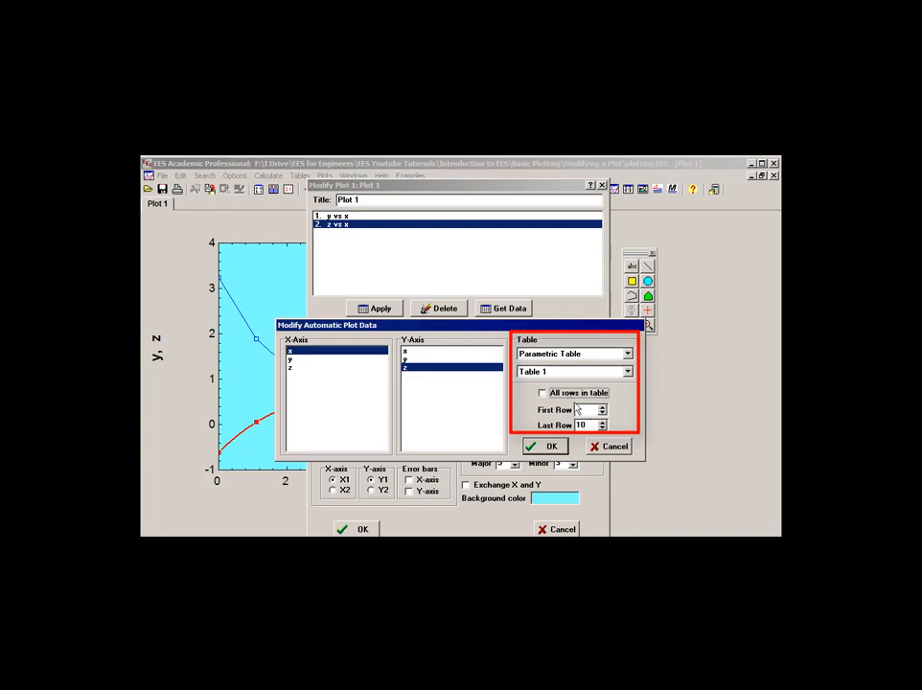
pyautogui.click(581, 410)
pyautogui.write('1')
pyautogui.doubleClick(582, 424)
pyautogui.write('5')
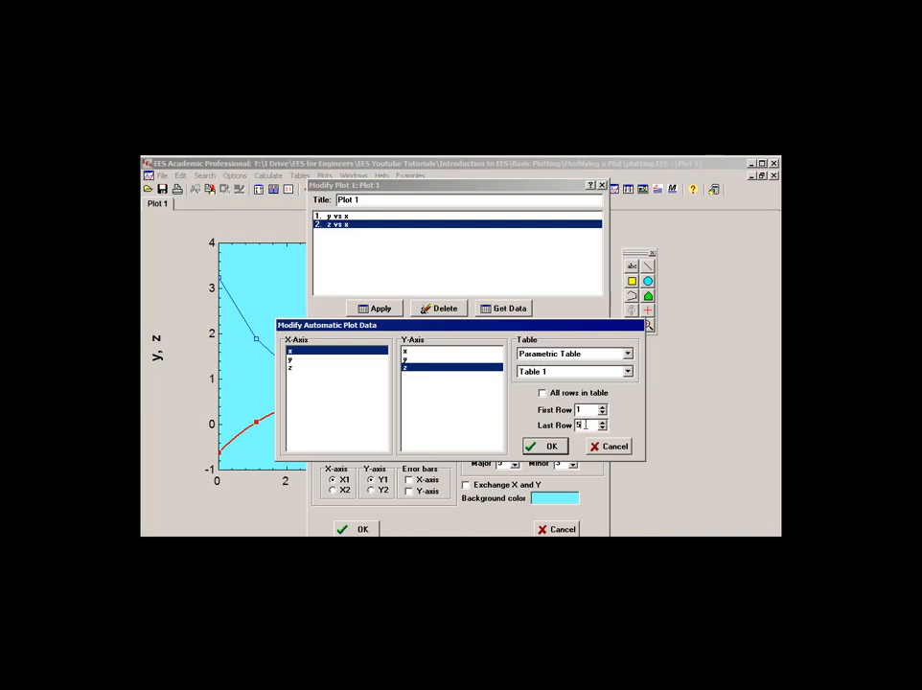
# Step: Include all table rows in the z vs x curve's automatic plot data and accept the plot settings
pyautogui.click(545, 394)
pyautogui.click(537, 447)
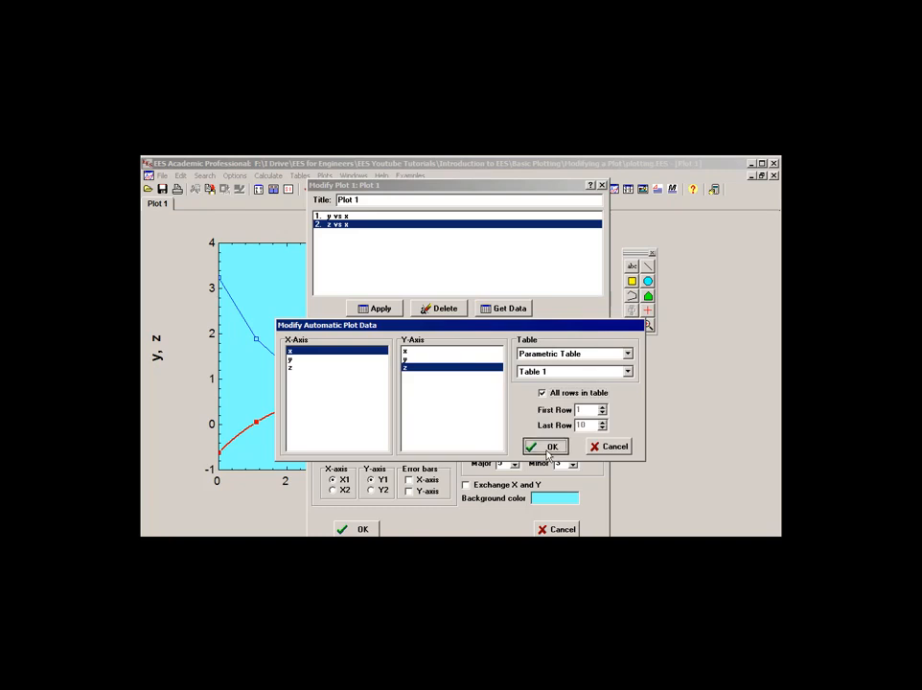
pyautogui.click(363, 529)
# Step: Open the equations and change the first one to x=y+1/z
pyautogui.click(487, 189)
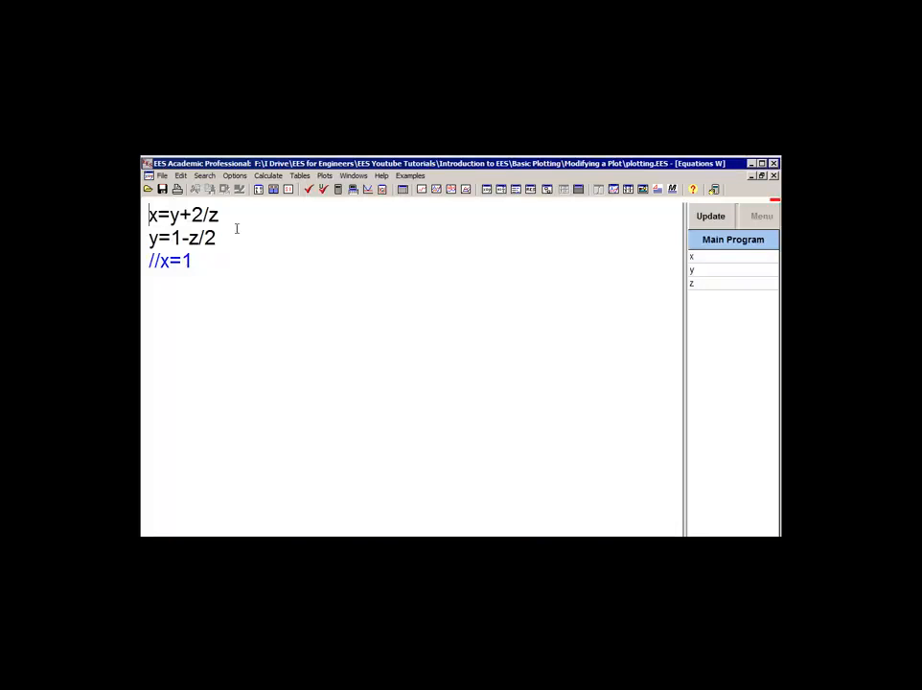
pyautogui.click(195, 216)
pyautogui.hotkey('shift', 'Right')
pyautogui.write('1')
pyautogui.click(243, 242)
# Step: Re-solve parametric Table 1 and return to Plot 1 to view the updated curves
pyautogui.press('F3')
pyautogui.click(536, 418)
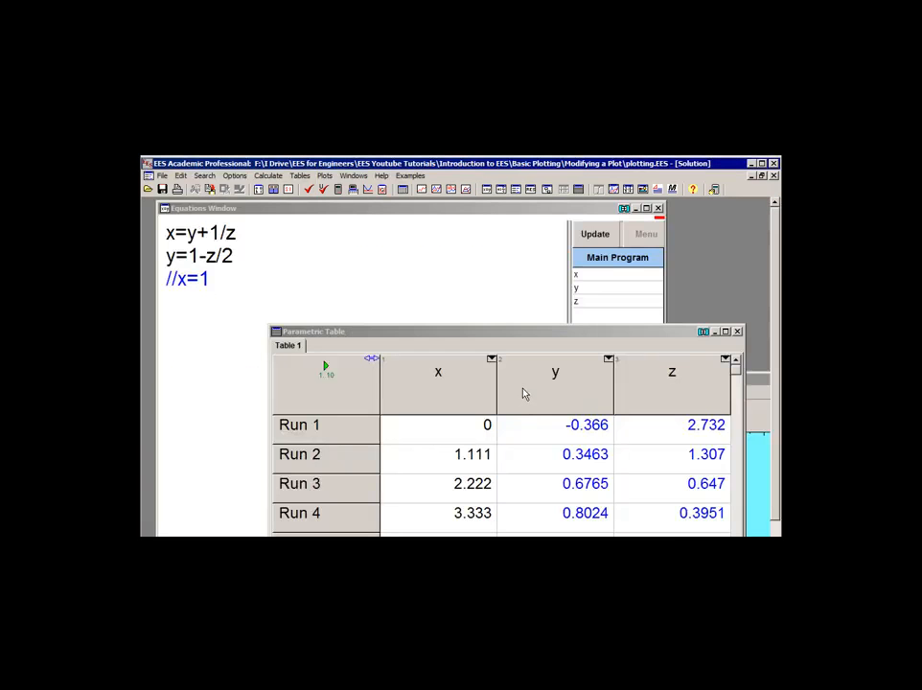
pyautogui.click(613, 190)
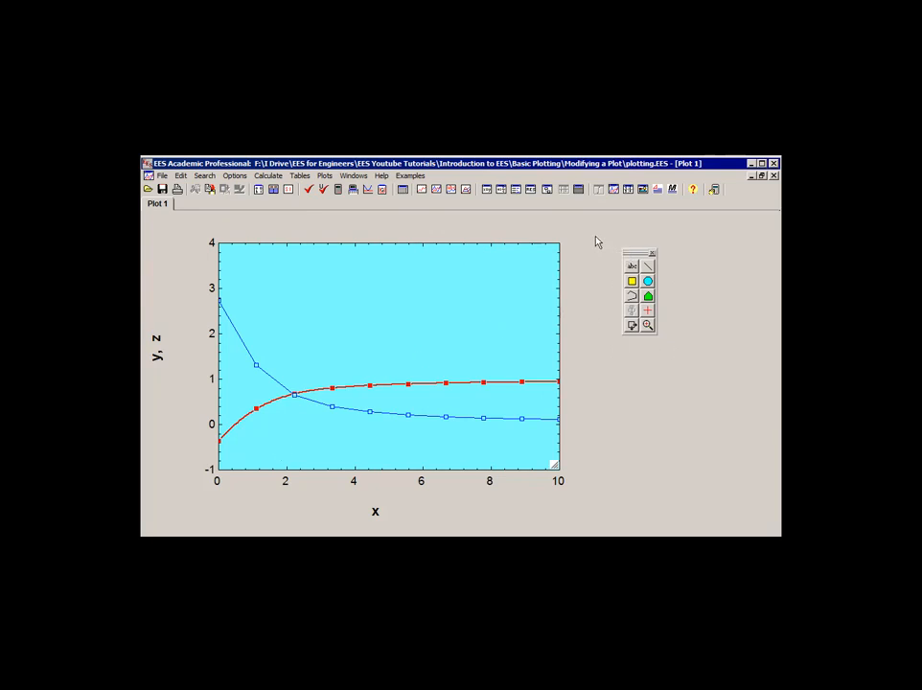
# Step: Hide the plot tool bar, show it again, and move it closer to the plot area
pyautogui.click(329, 177)
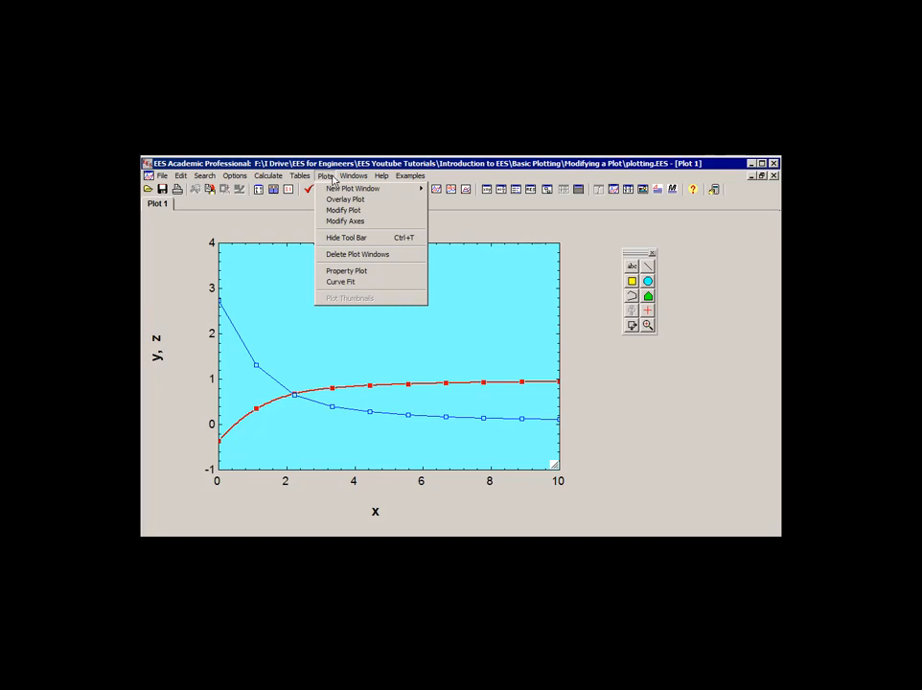
pyautogui.click(374, 238)
pyautogui.click(329, 178)
pyautogui.click(360, 238)
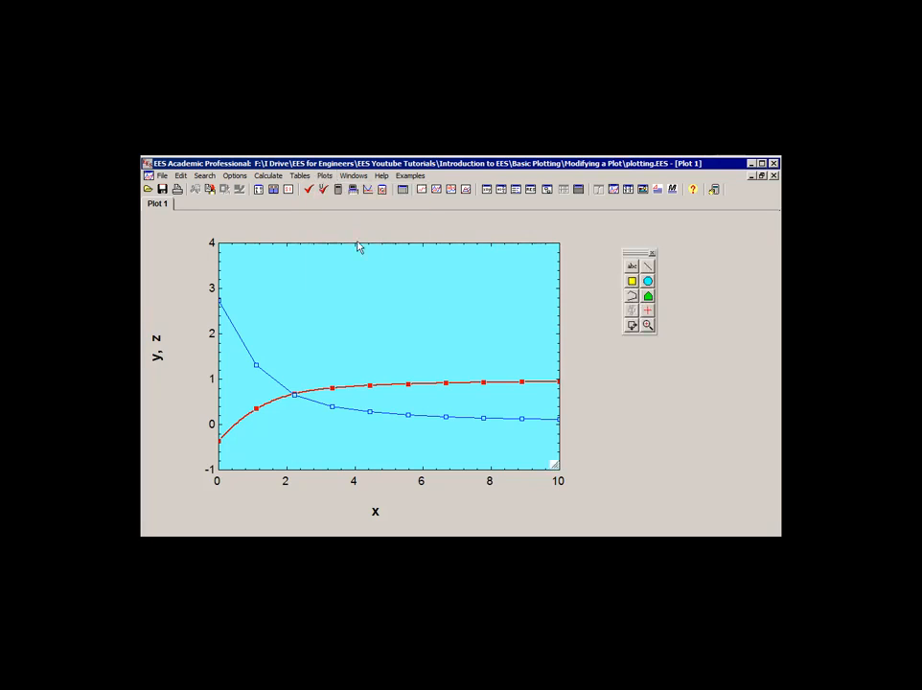
pyautogui.moveTo(637, 256); pyautogui.dragTo(604, 259)
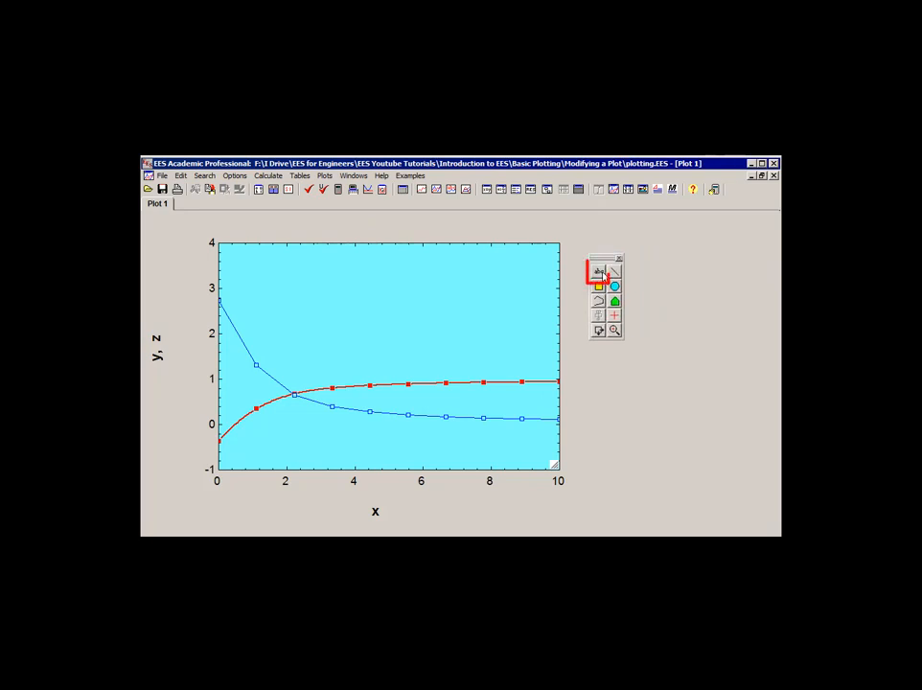
# Step: Add a text item reading y to the plot and place it on the red curve near x = 6
pyautogui.click(599, 272)
pyautogui.click(454, 204)
pyautogui.moveTo(481, 230); pyautogui.dragTo(458, 188)
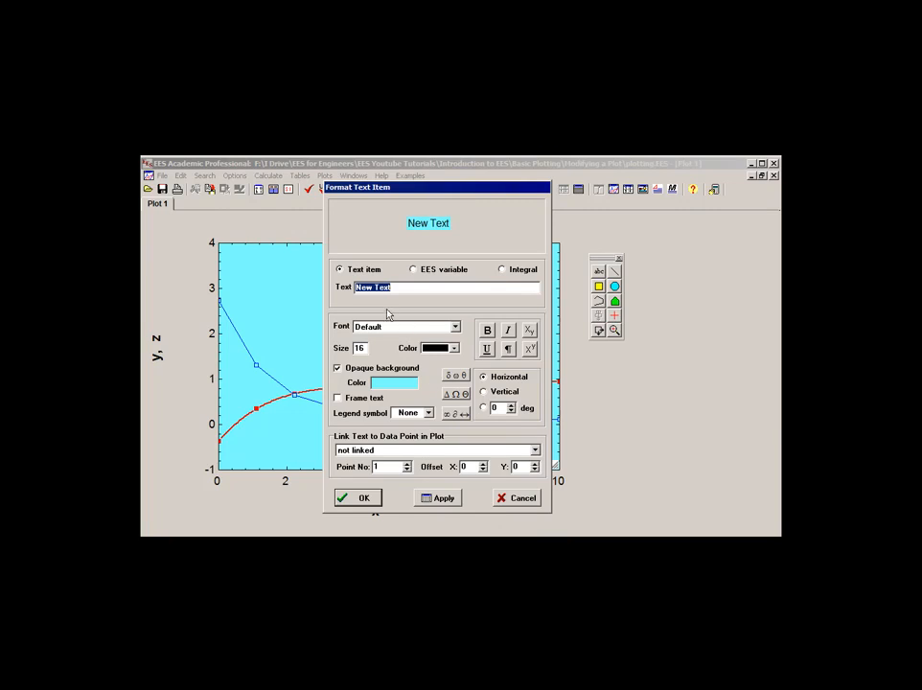
pyautogui.write('y')
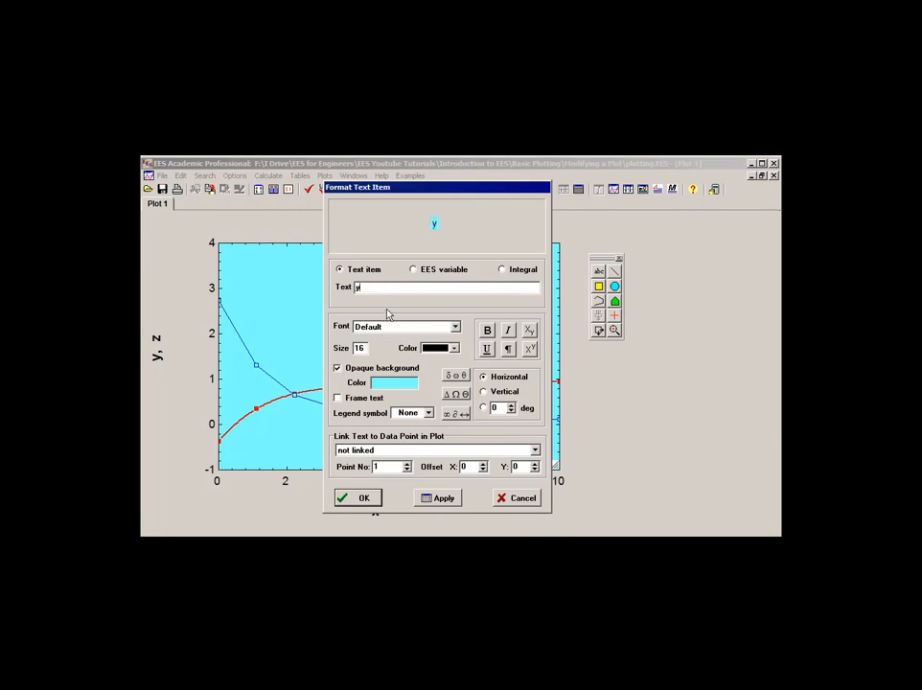
pyautogui.click(363, 498)
pyautogui.moveTo(376, 262); pyautogui.dragTo(433, 386)
# Step: Add a text item reading z with the red line legend symbol and place it in the plot area's upper right corner
pyautogui.click(599, 271)
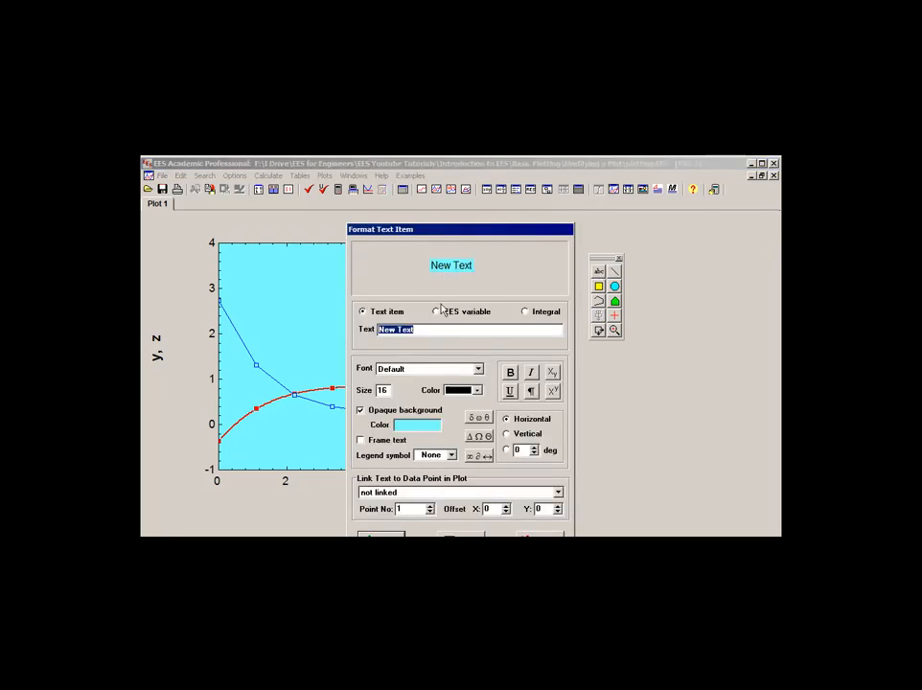
pyautogui.write('z')
pyautogui.click(452, 457)
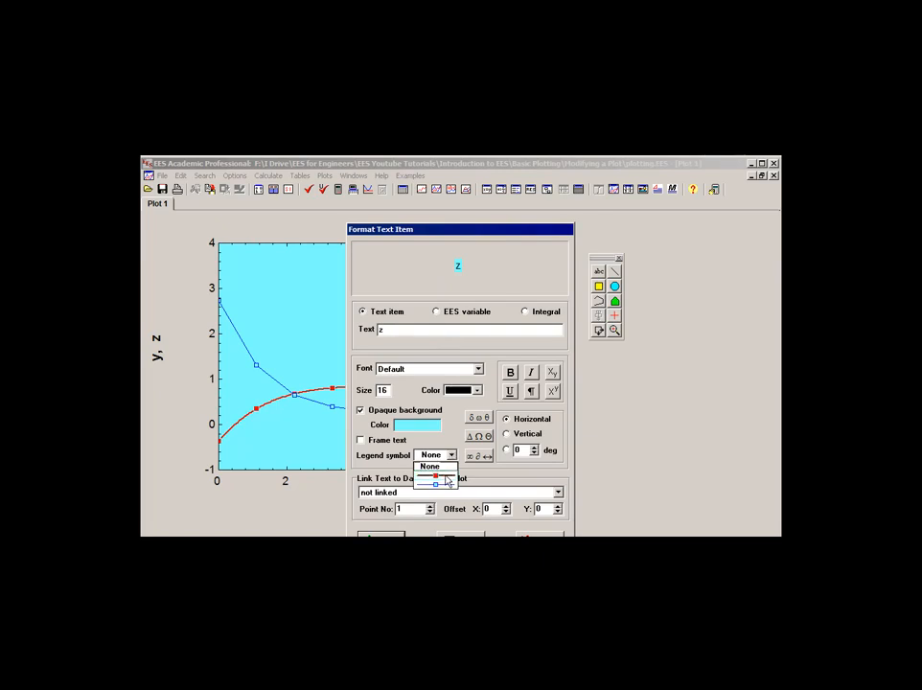
pyautogui.click(444, 477)
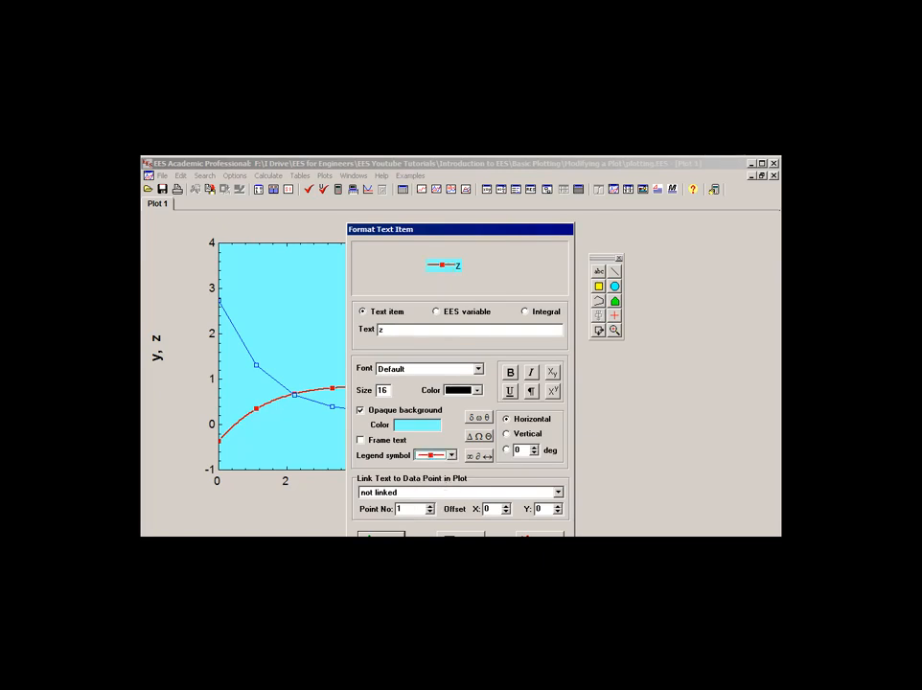
pyautogui.click(389, 534)
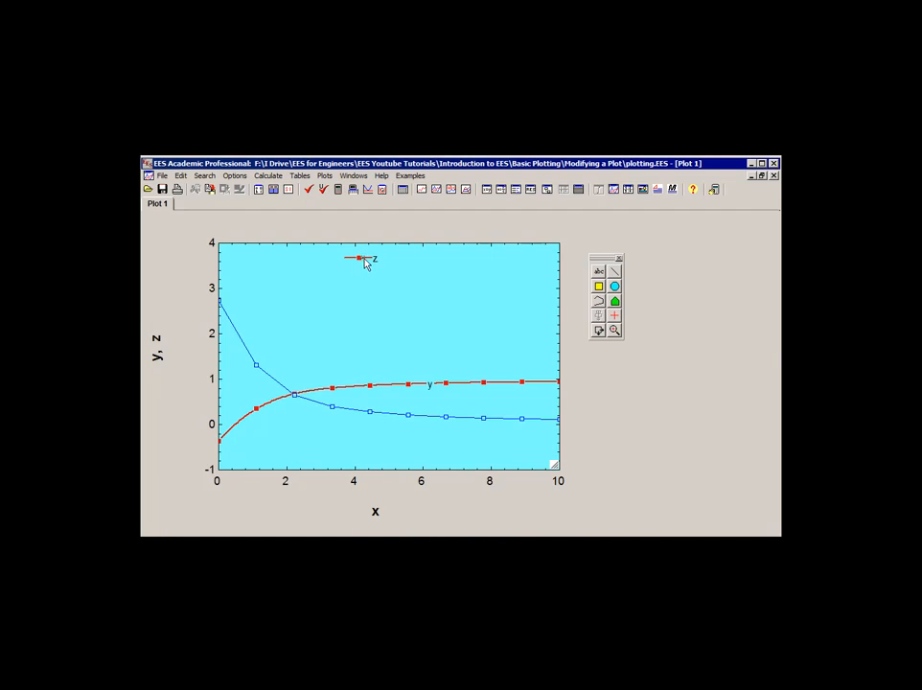
pyautogui.moveTo(366, 264); pyautogui.dragTo(522, 271)
# Step: Draw a horizontal line from about x = 2.6 to x = 4 above the curves and try a polyline beside it
pyautogui.click(614, 271)
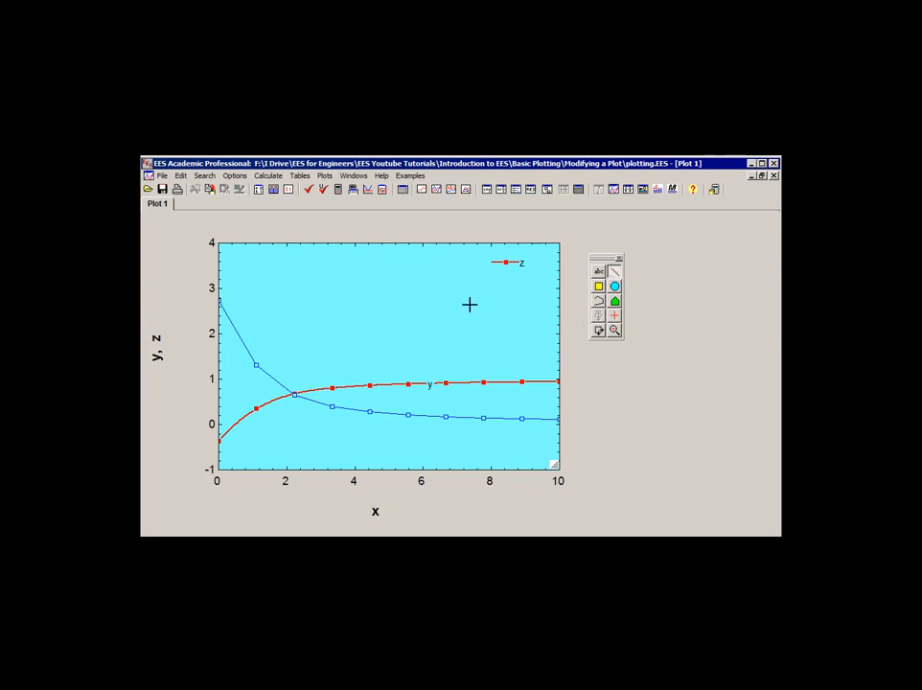
pyautogui.moveTo(354, 304)
pyautogui.mouseDown()
pyautogui.moveTo(396, 304)
pyautogui.moveTo(383, 272)
pyautogui.moveTo(357, 265)
pyautogui.moveTo(310, 274)
pyautogui.moveTo(306, 301)
pyautogui.mouseUp()
pyautogui.click(598, 301)
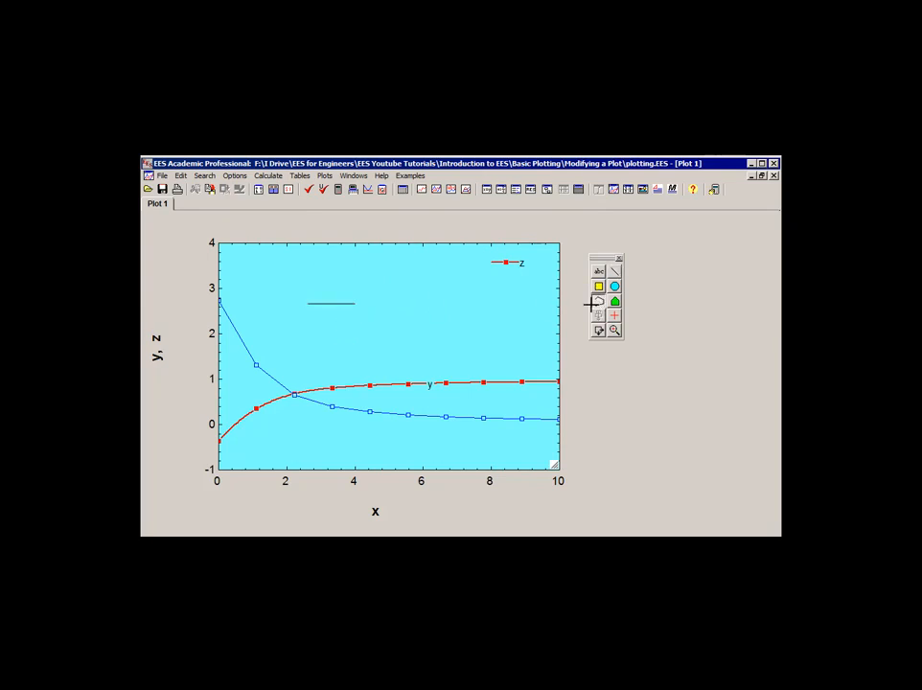
pyautogui.moveTo(409, 328)
pyautogui.mouseDown()
pyautogui.moveTo(431, 311)
pyautogui.moveTo(416, 296)
pyautogui.moveTo(406, 321)
pyautogui.mouseUp()
# Step: Draw a small square near x = 6, y = 3 and an ellipse below it near x = 7, y = 1.8
pyautogui.click(599, 286)
pyautogui.moveTo(423, 276); pyautogui.dragTo(444, 298)
pyautogui.click(614, 285)
pyautogui.press('shift')
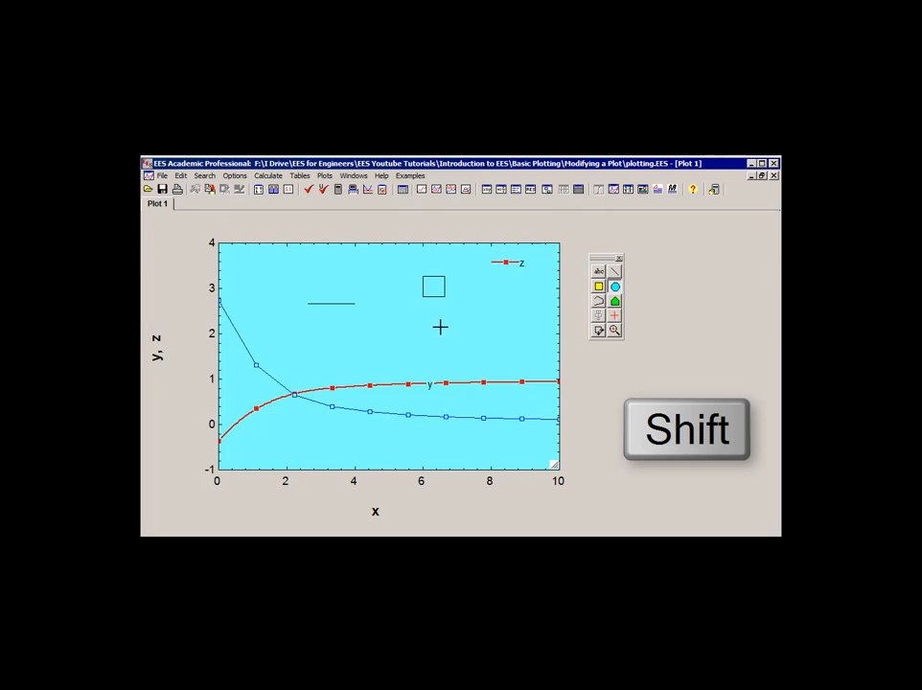
pyautogui.moveTo(438, 325)
pyautogui.mouseDown()
pyautogui.moveTo(479, 348)
pyautogui.moveTo(504, 337)
pyautogui.moveTo(480, 338)
pyautogui.moveTo(466, 350)
pyautogui.moveTo(494, 362)
pyautogui.moveTo(461, 348)
pyautogui.moveTo(482, 353)
pyautogui.mouseUp()
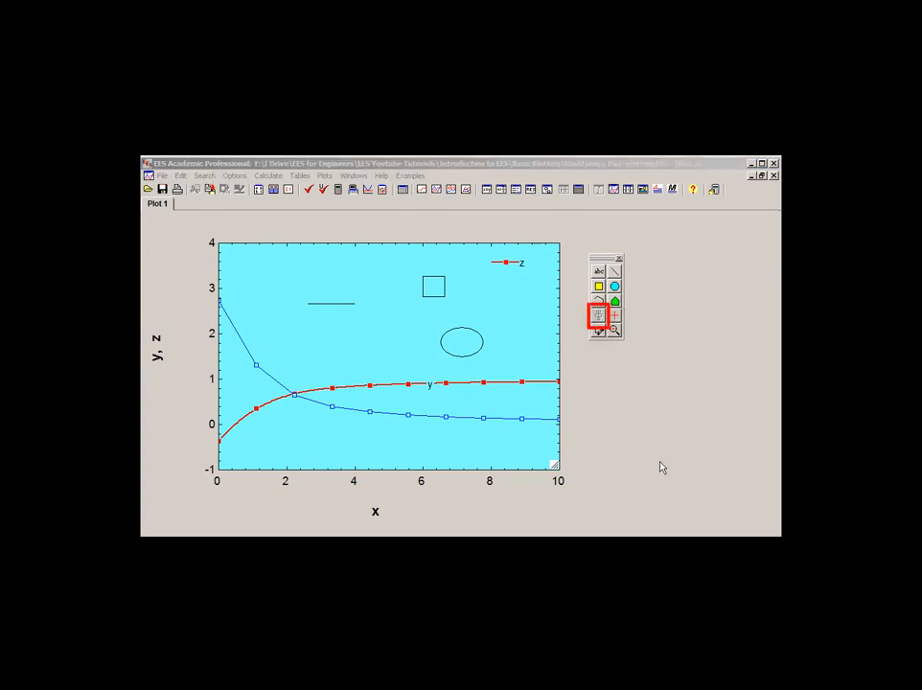
# Step: Align the line, square and ellipse by their left sides and space them equally in the vertical direction
pyautogui.click(321, 305)
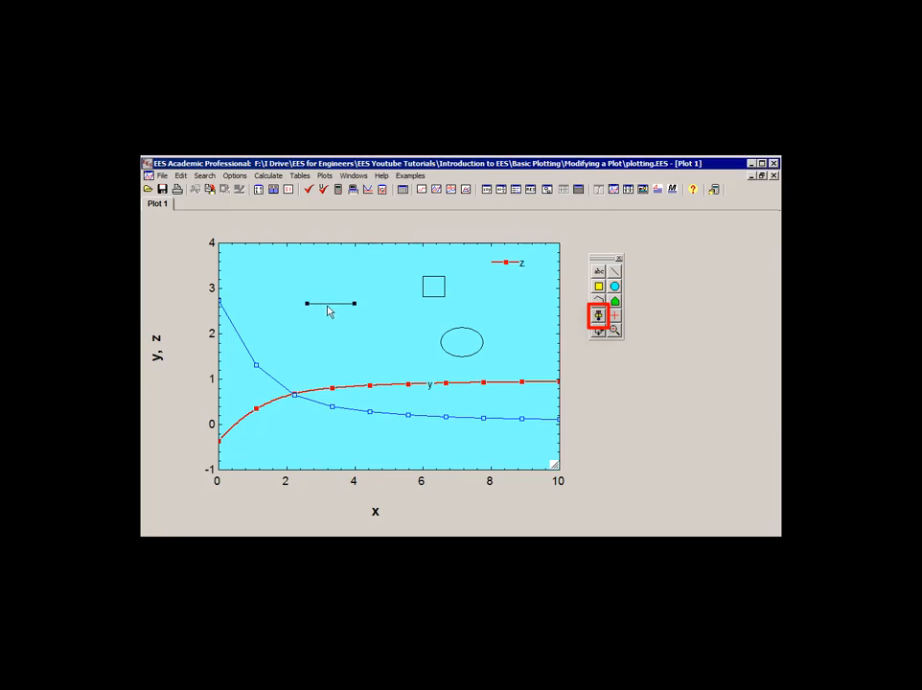
pyautogui.click(433, 297)
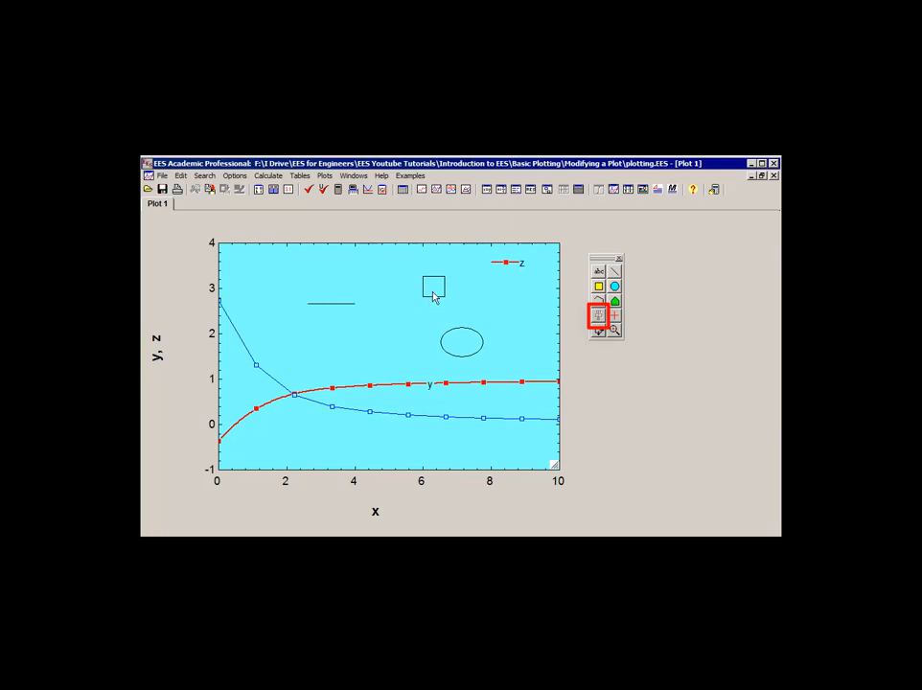
pyautogui.keyDown('shift'); pyautogui.click(351, 306); pyautogui.keyUp('shift')
pyautogui.keyDown('shift'); pyautogui.click(459, 336); pyautogui.keyUp('shift')
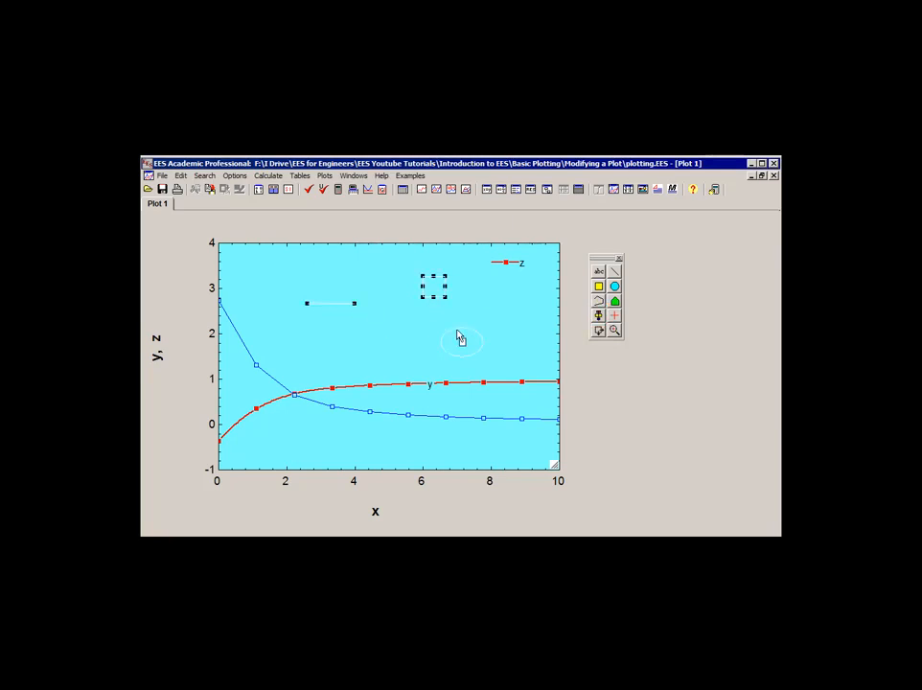
pyautogui.click(599, 316)
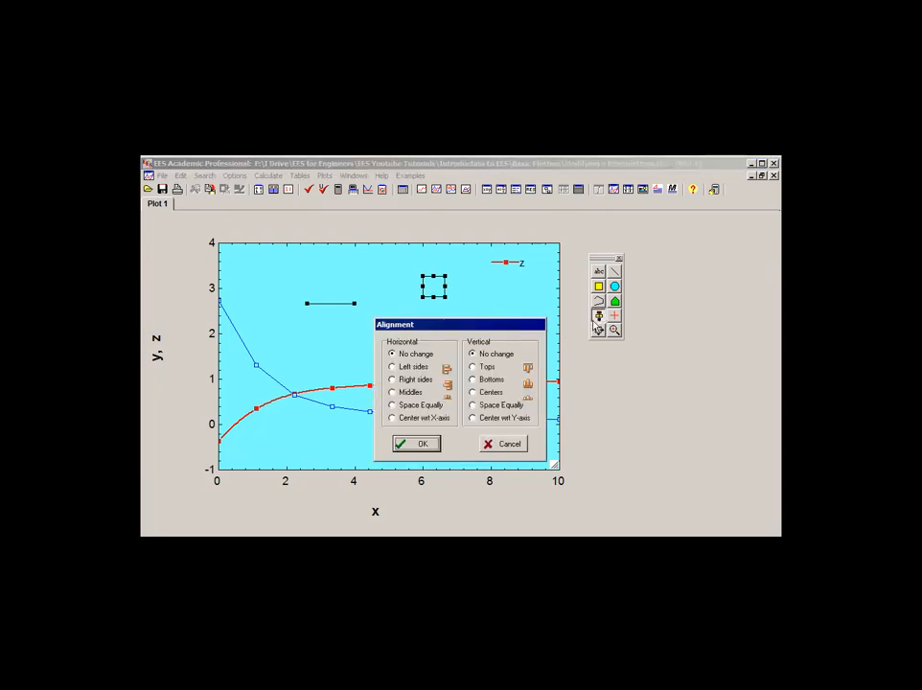
pyautogui.click(415, 366)
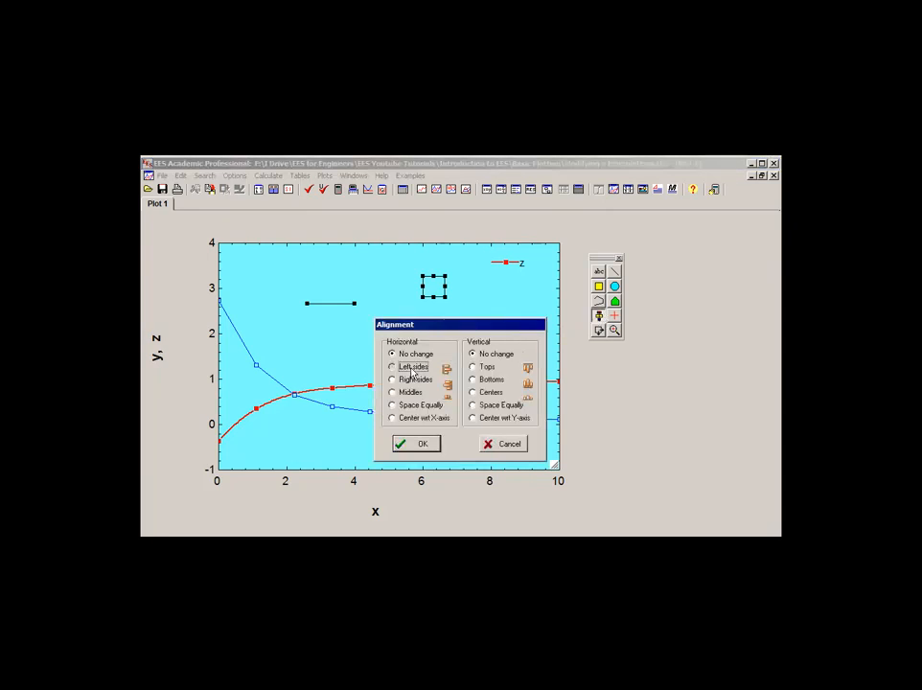
pyautogui.click(485, 410)
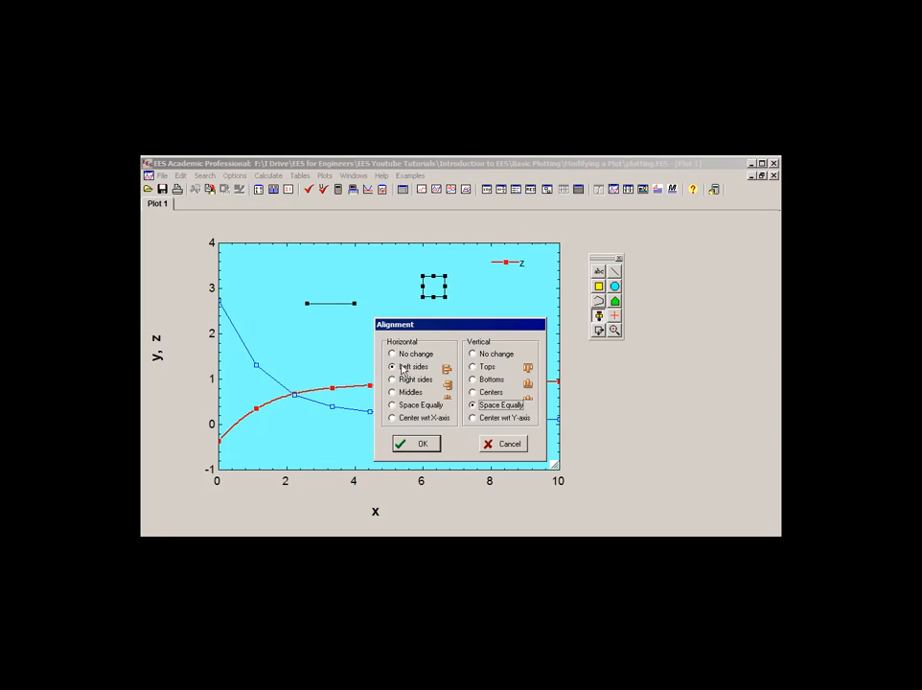
pyautogui.click(419, 443)
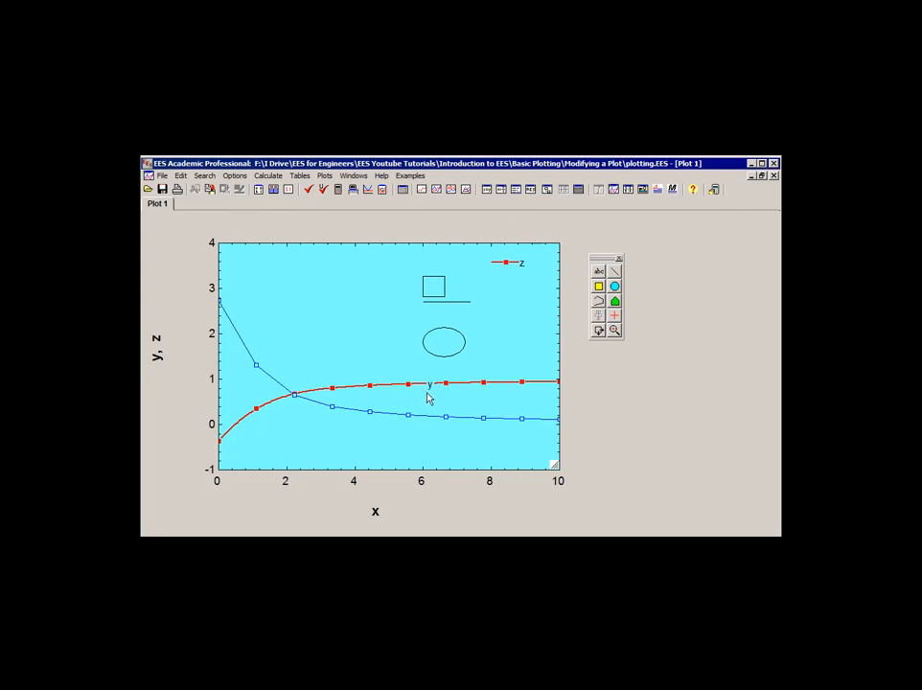
# Step: Center the x axis label with respect to the X-axis
pyautogui.click(376, 511)
pyautogui.click(599, 314)
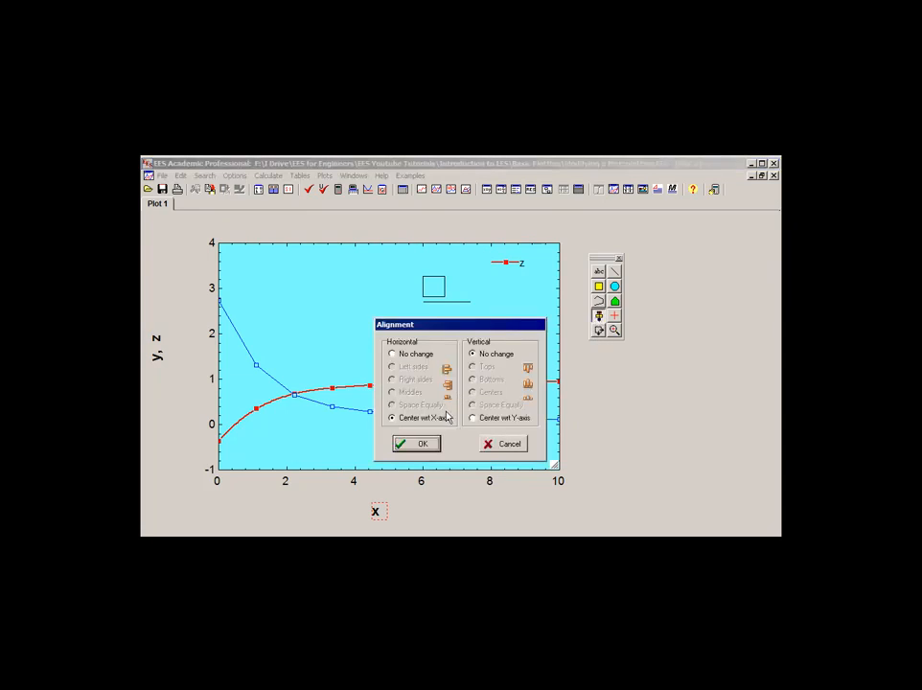
pyautogui.click(422, 443)
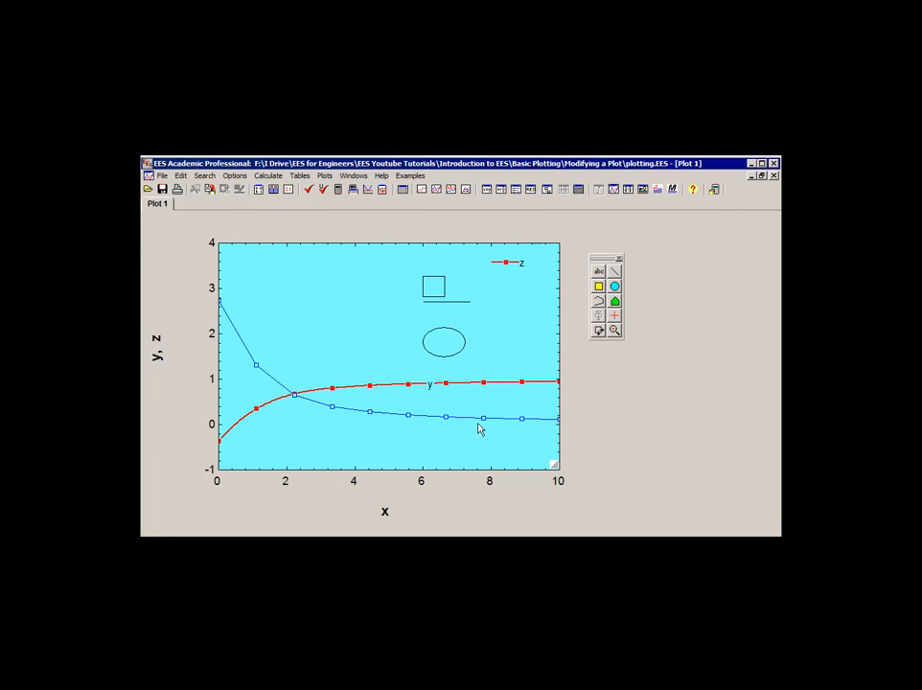
# Step: Nudge the square leftward in small increments to about x = 2, finishing with small adjustments up, down and sideways
pyautogui.click(437, 297)
pyautogui.press('Left')
pyautogui.press('Left')
pyautogui.press('Left')
pyautogui.press('Left')
pyautogui.press('Left')
pyautogui.press('Left')
pyautogui.press('Left')
pyautogui.press('Left')
pyautogui.press('Left')
pyautogui.press('Left')
pyautogui.press('Left')
pyautogui.press('Left')
pyautogui.press('Left')
pyautogui.press('Left')
pyautogui.press('Left')
pyautogui.press('Left')
pyautogui.press('Left')
pyautogui.press('Left')
pyautogui.press('Left')
pyautogui.press('Left')
pyautogui.press('Left')
pyautogui.press('Left')
pyautogui.press('Left')
pyautogui.press('Left')
pyautogui.press('Left')
pyautogui.press('Left')
pyautogui.press('Left')
pyautogui.press('Left')
pyautogui.press('Left')
pyautogui.press('Left')
pyautogui.press('Left')
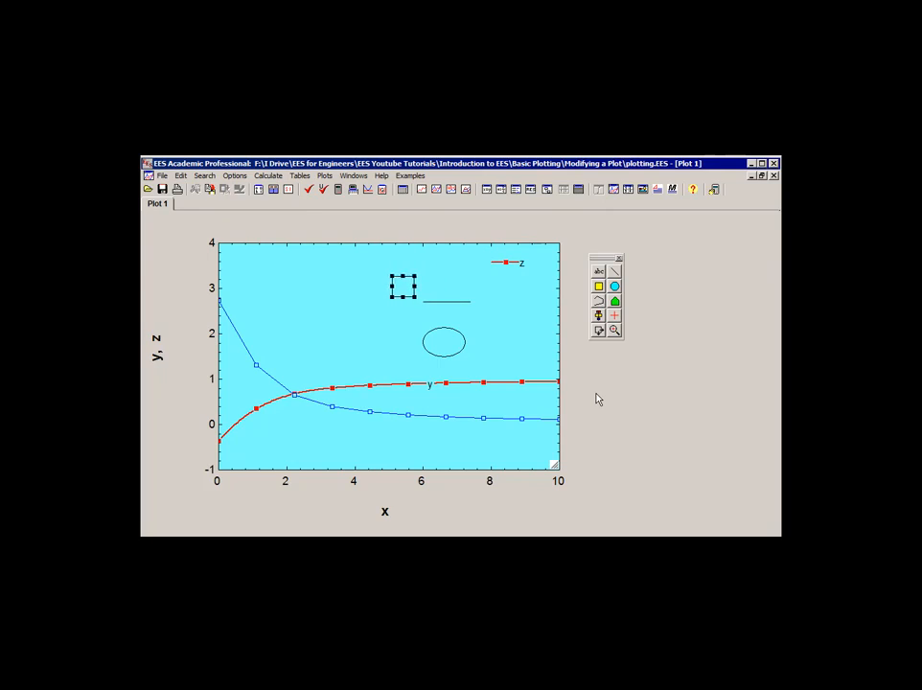
pyautogui.press('Left')
pyautogui.press('Left')
pyautogui.press('Left')
pyautogui.press('Left')
pyautogui.press('Left')
pyautogui.press('Left')
pyautogui.press('Left')
pyautogui.press('Left')
pyautogui.press('Left')
pyautogui.press('Left')
pyautogui.press('Left')
pyautogui.press('Left')
pyautogui.press('Left')
pyautogui.press('Left')
pyautogui.press('Left')
pyautogui.press('Left')
pyautogui.press('Left')
pyautogui.press('Left')
pyautogui.press('Left')
pyautogui.press('Left')
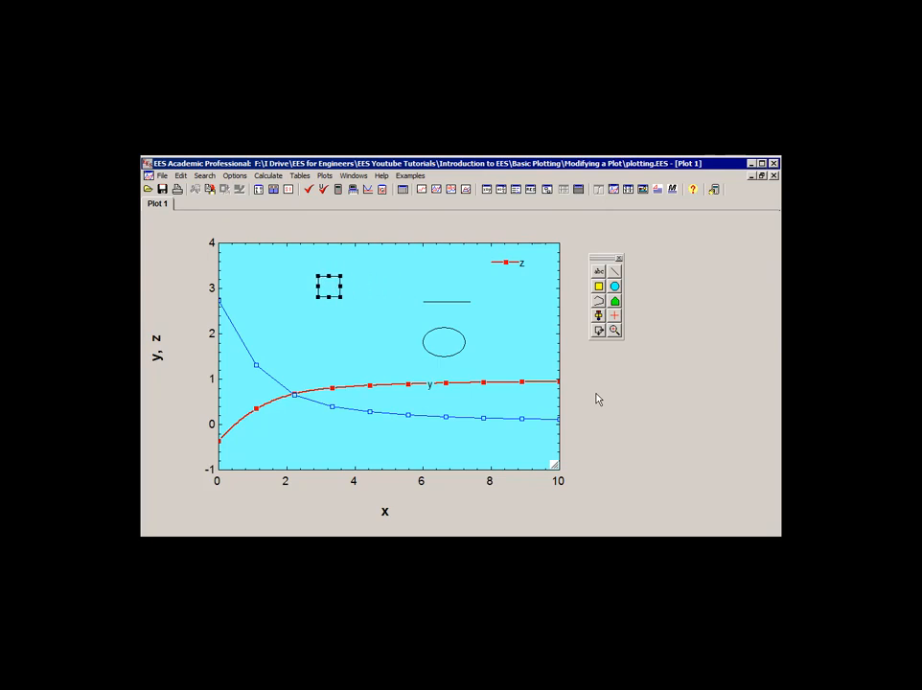
pyautogui.press('Left')
pyautogui.press('Left')
pyautogui.press('Left')
pyautogui.press('Left')
pyautogui.press('Left')
pyautogui.press('Left')
pyautogui.press('Left')
pyautogui.press('Left')
pyautogui.press('Left')
pyautogui.press('Left')
pyautogui.press('Left')
pyautogui.press('Left')
pyautogui.press('Left')
pyautogui.press('Left')
pyautogui.press('Left')
pyautogui.press('Left')
pyautogui.press('Left')
pyautogui.press('Left')
pyautogui.press('Left')
pyautogui.press('Left')
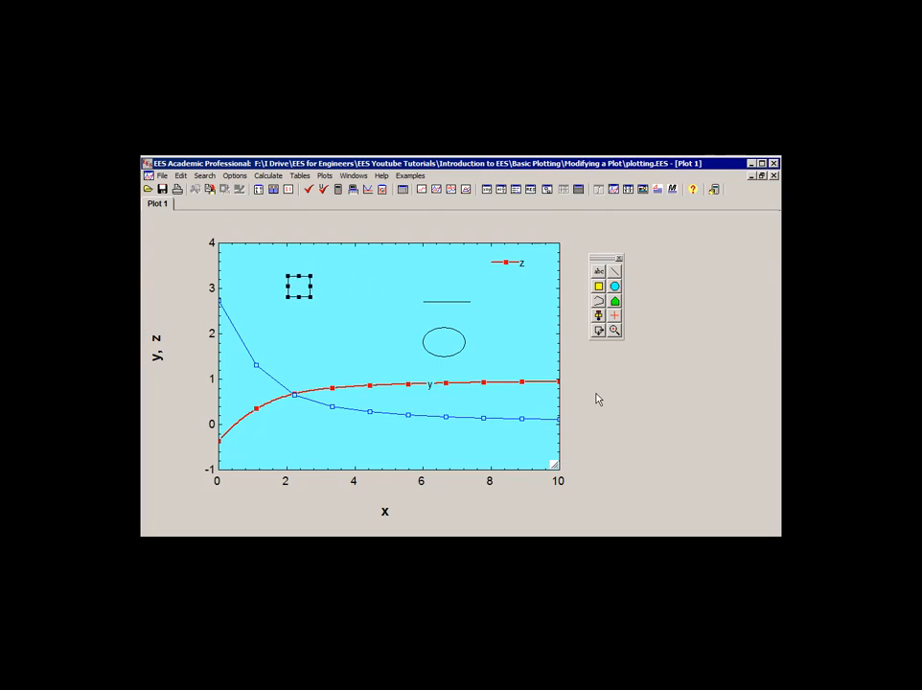
pyautogui.press('Left')
pyautogui.press('Left')
pyautogui.press('Left')
pyautogui.press('Left')
pyautogui.press('Left')
pyautogui.press('Left')
pyautogui.press('Up')
pyautogui.press('Up')
pyautogui.press('Down')
pyautogui.press('Down')
pyautogui.press('Right')
pyautogui.press('Right')
pyautogui.press('Up')
pyautogui.press('Left')
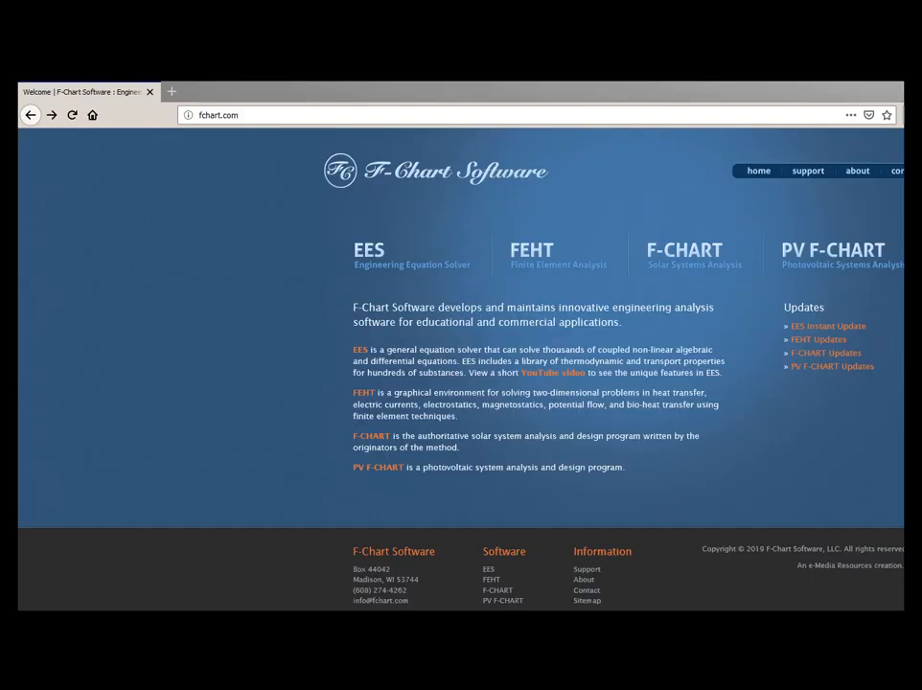
# Step: Switch to the F-Chart Software website in the browser and open the EES page and its Mastering EES (eBook) page
pyautogui.click(356, 266)
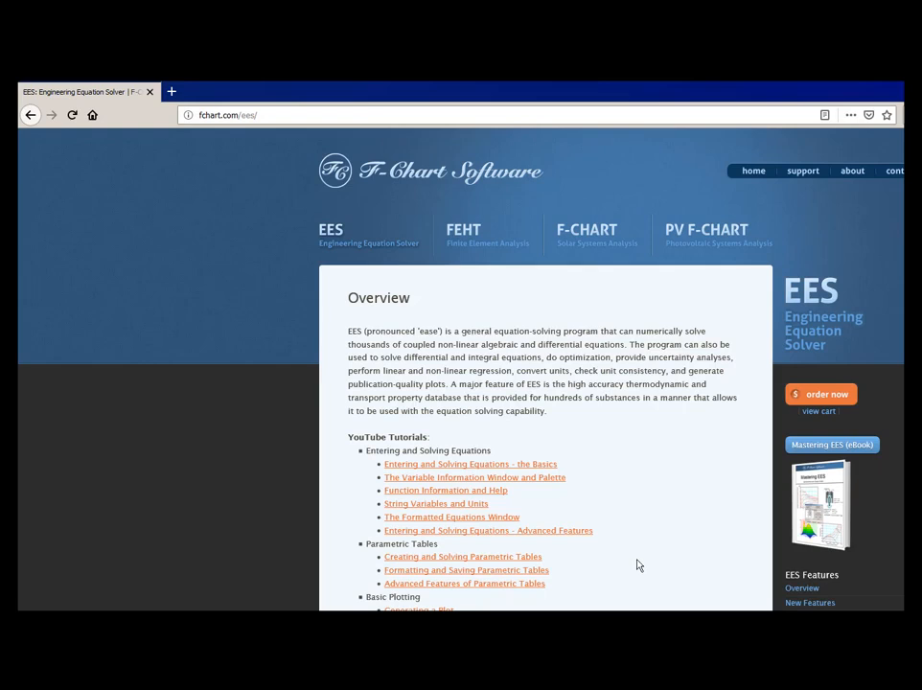
pyautogui.click(865, 446)
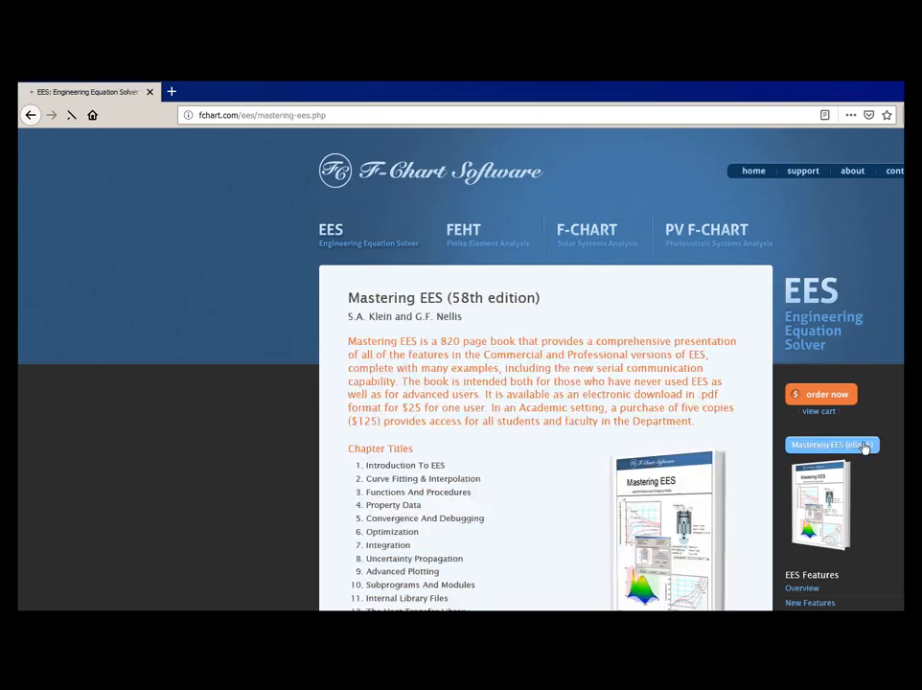